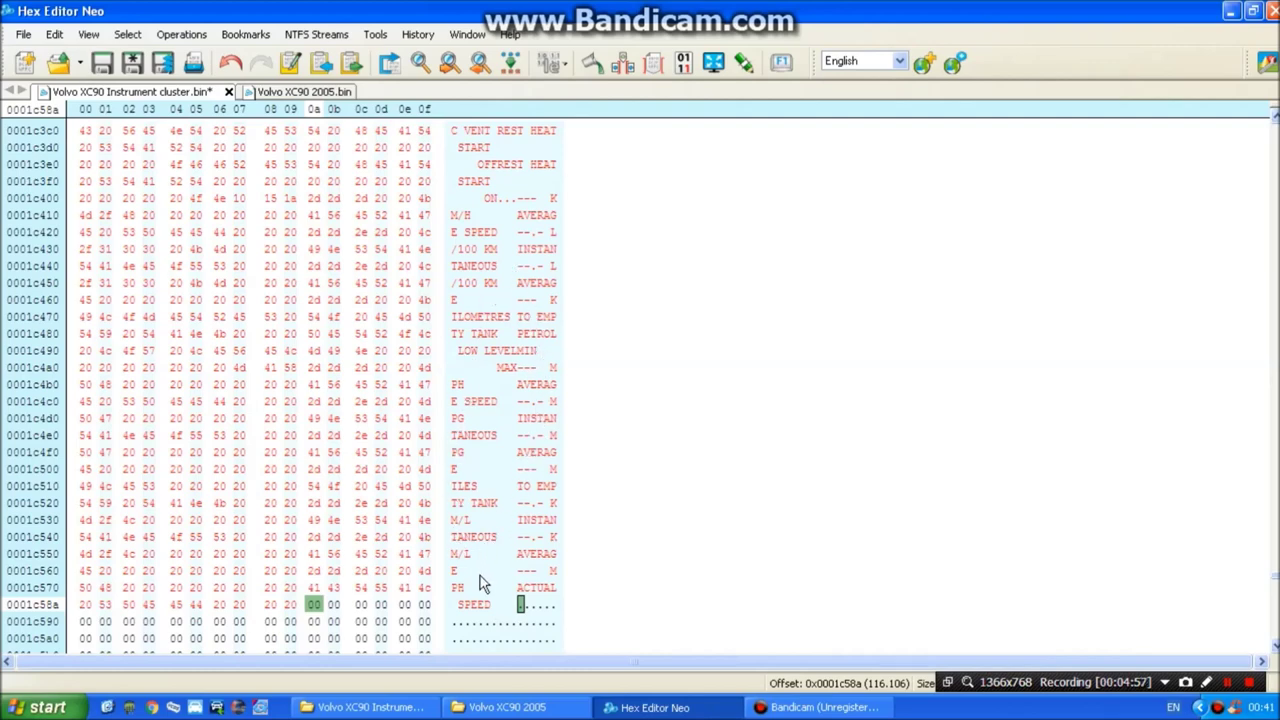
Overwrite the first French "VOUS AVEZ" text at offset 0001c5ea with "HI VOLVO DRIVER"
{"action": "scroll", "coordinate": [508, 590], "scroll_direction": "down", "scroll_amount": 3}
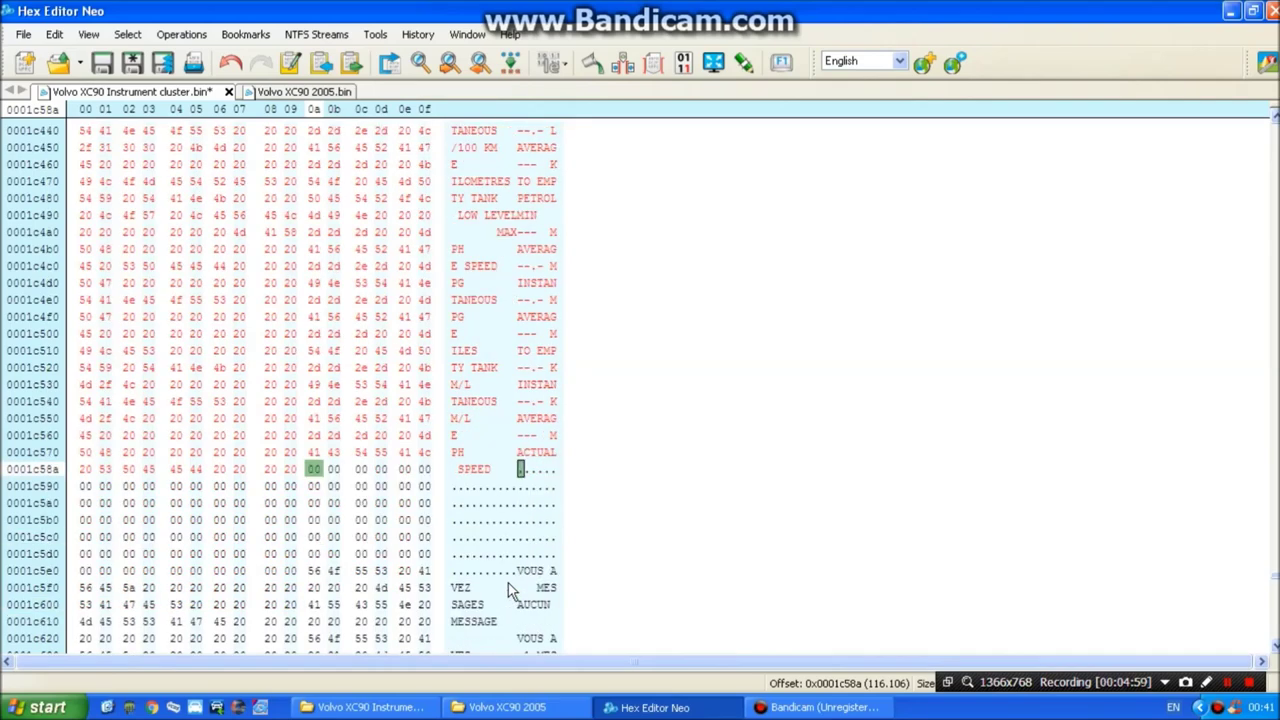
{"action": "scroll", "coordinate": [508, 590], "scroll_direction": "down", "scroll_amount": 3}
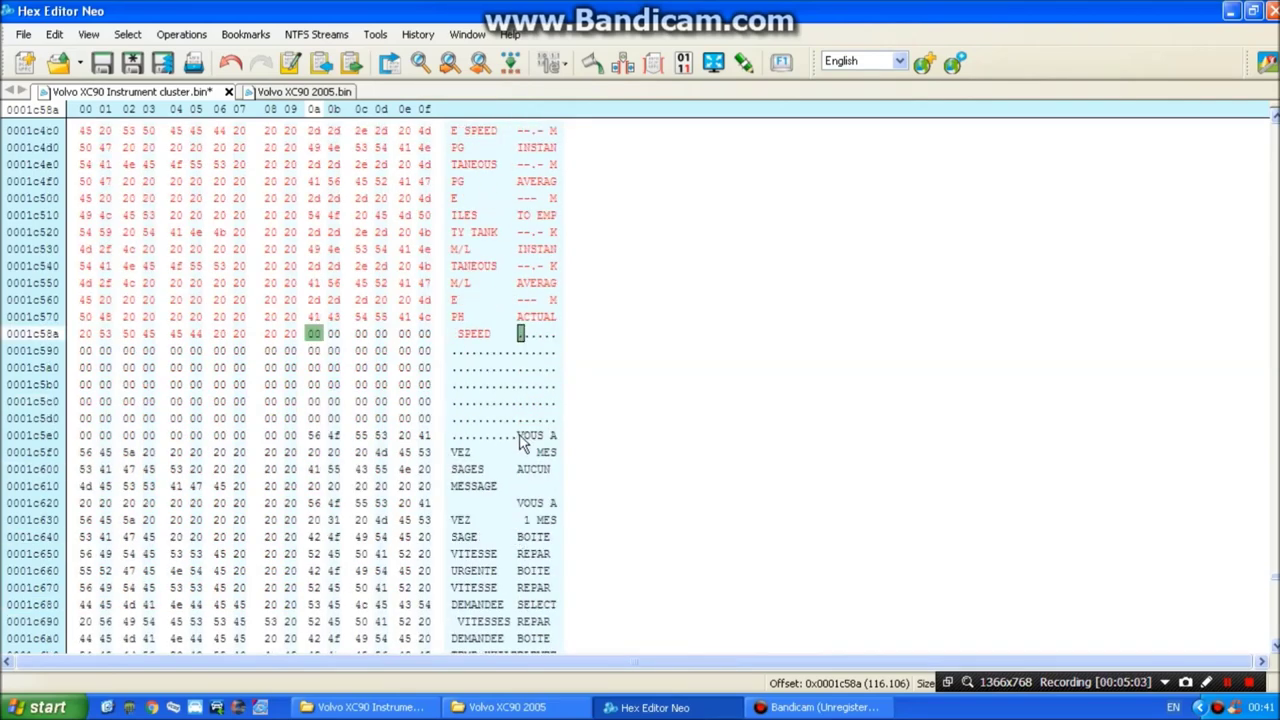
{"action": "left_click", "coordinate": [520, 436]}
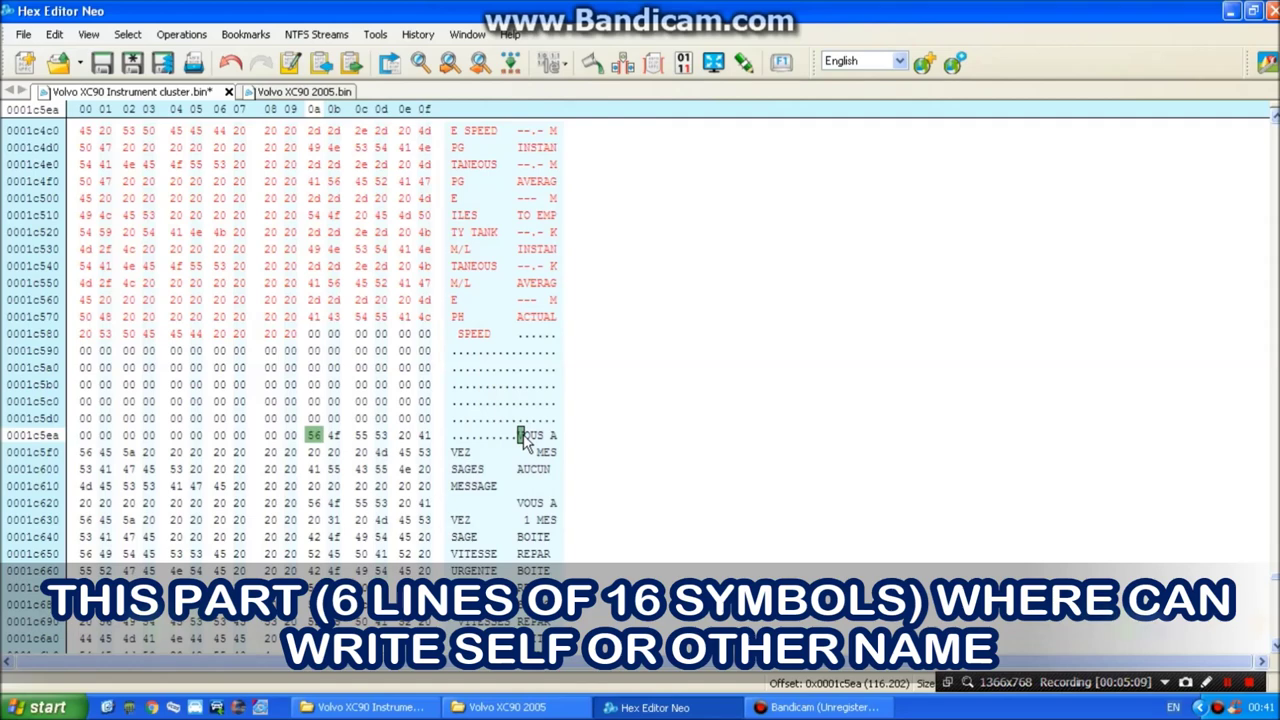
{"action": "type", "text": "HI VOLVO DRIVER"}
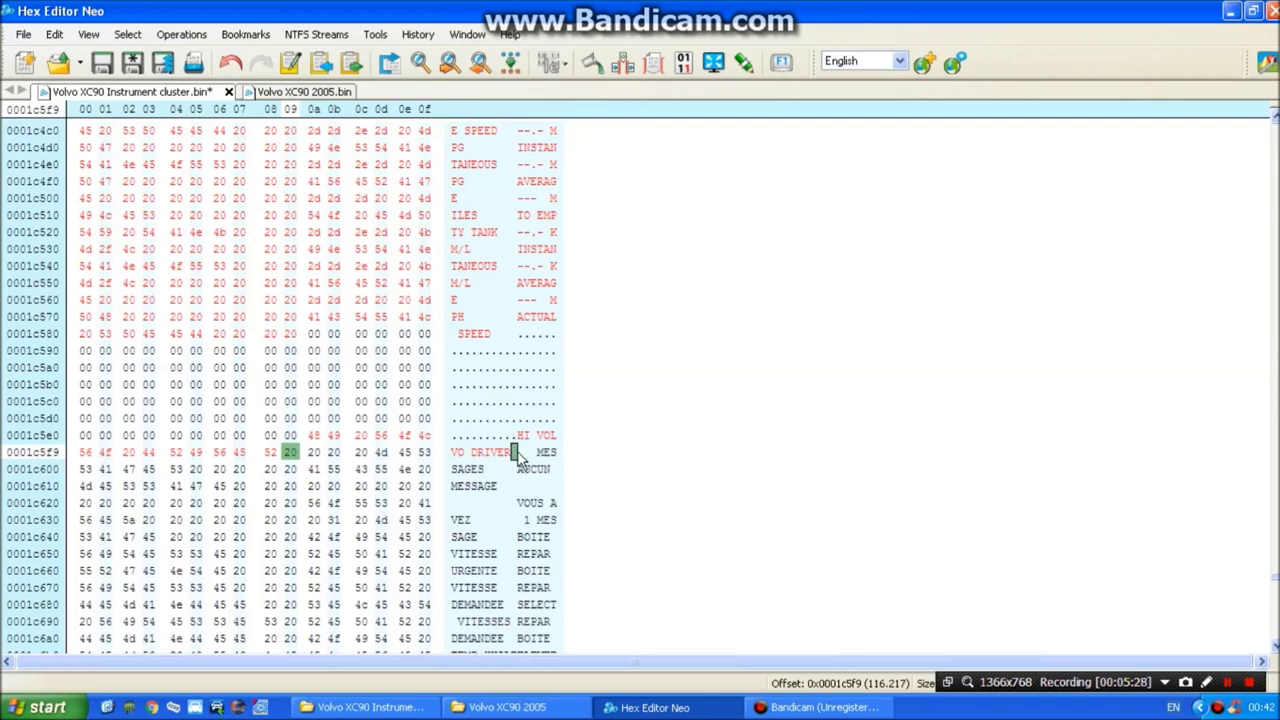
{"action": "left_click_drag", "start_coordinate": [517, 455], "coordinate": [521, 437]}
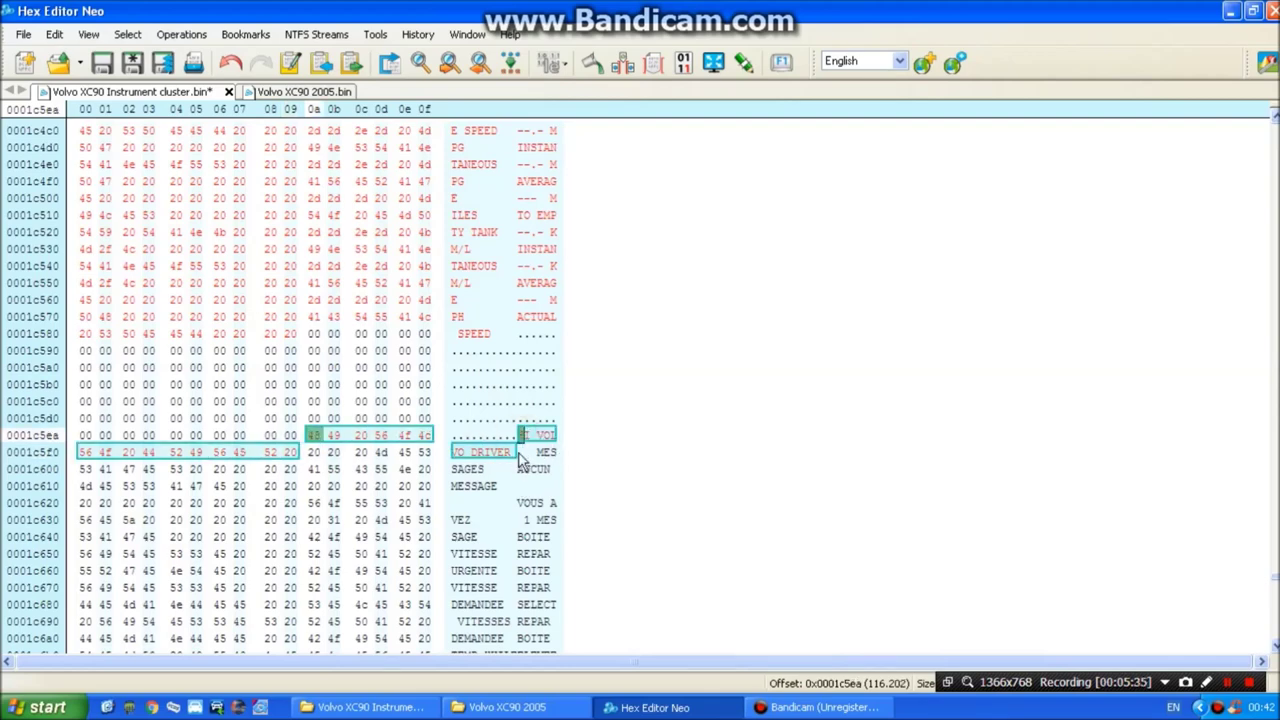
Change the word "MESSAGES" following the first greeting to "MESSAGE(S)", overwriting characters in place
{"action": "left_click", "coordinate": [520, 455]}
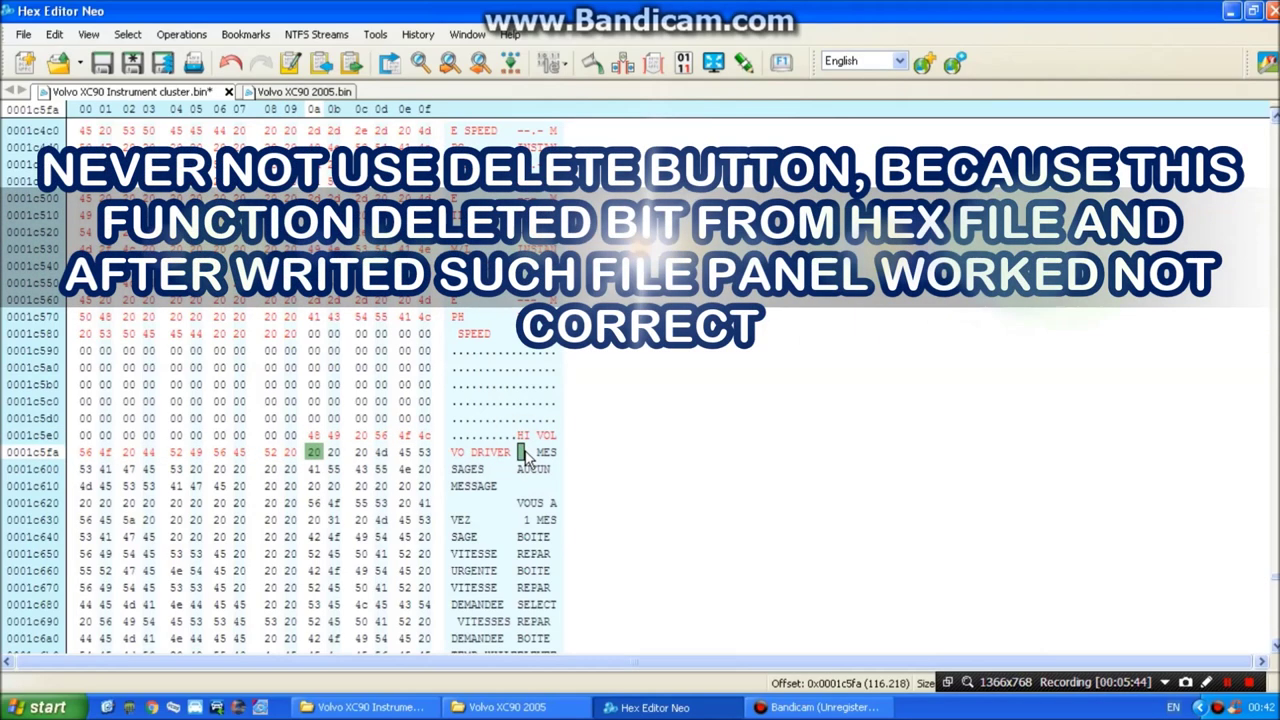
{"action": "left_click", "coordinate": [541, 455]}
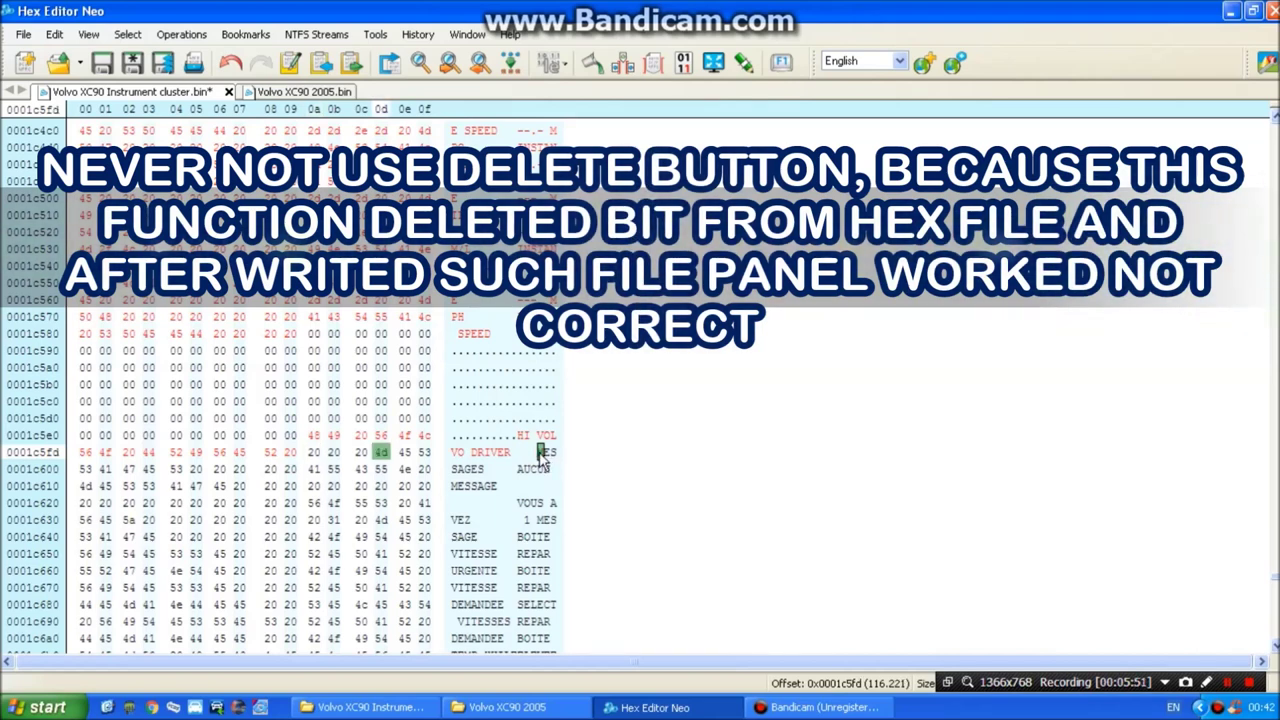
{"action": "key", "text": "Right"}
{"action": "key", "text": "Right"}
{"action": "key", "text": "Right"}
{"action": "key", "text": "Right"}
{"action": "key", "text": "Right"}
{"action": "key", "text": "Right"}
{"action": "key", "text": "Right"}
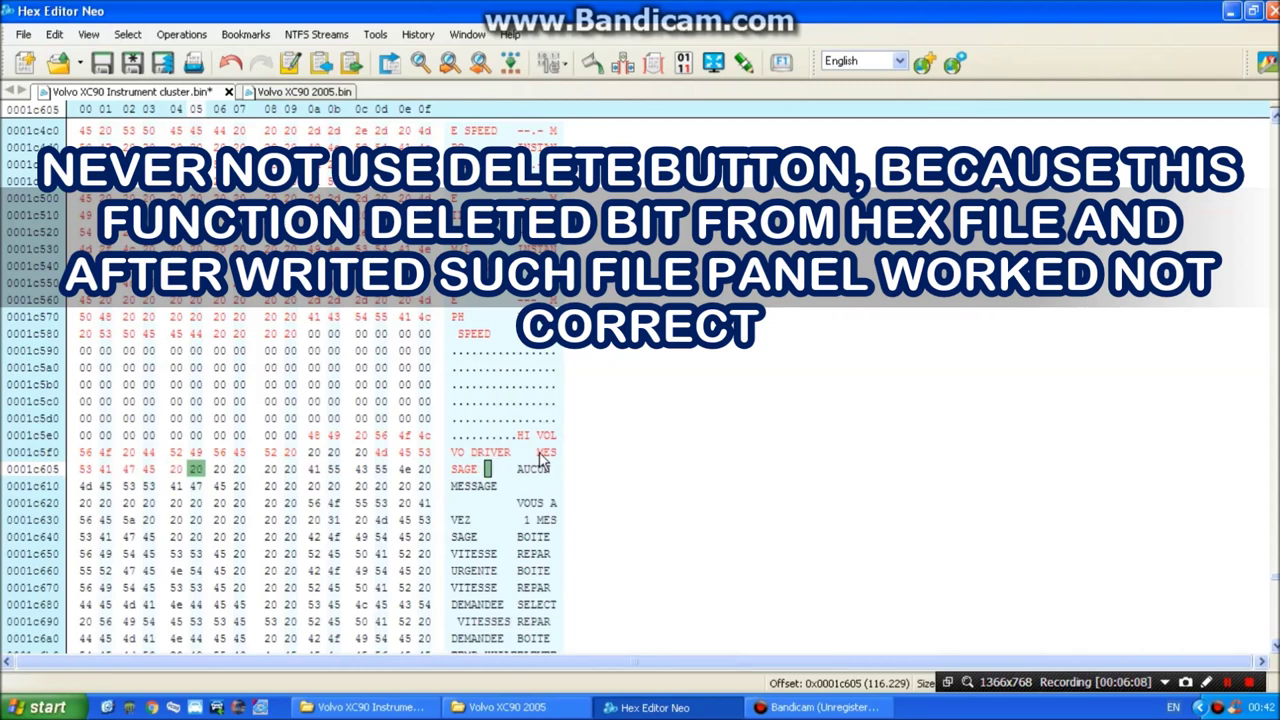
{"action": "type", "text": "()"}
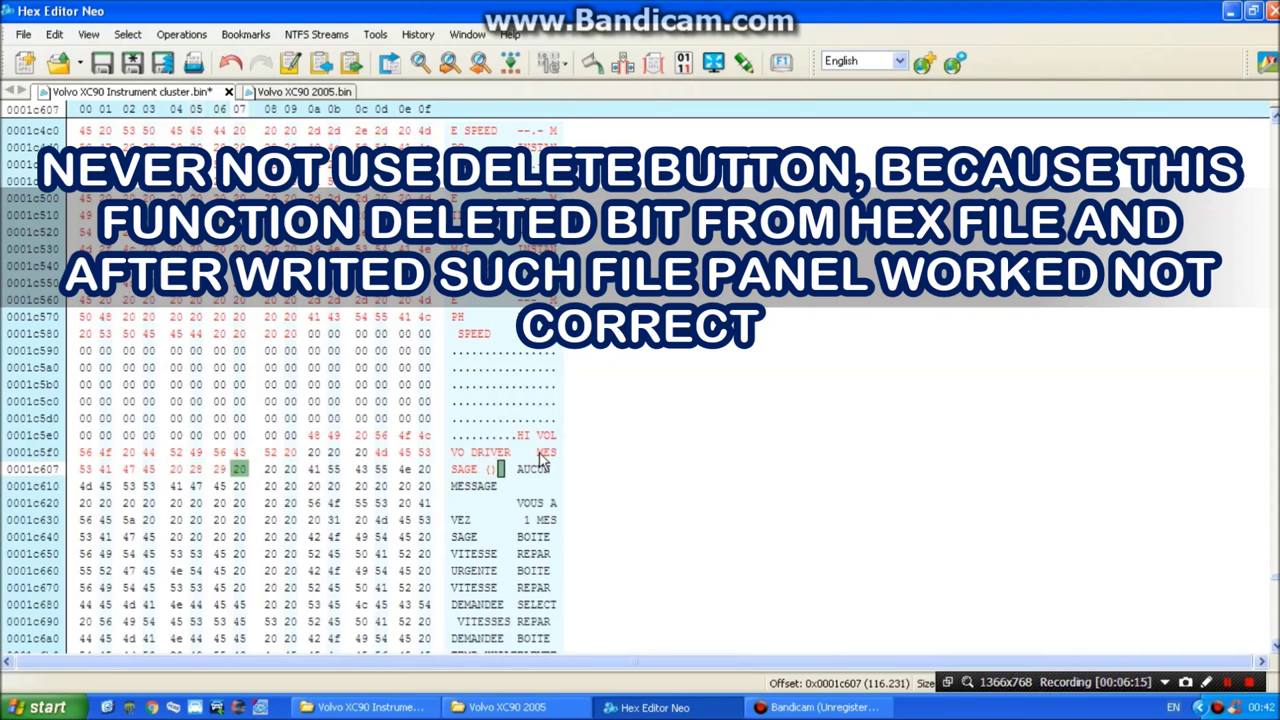
{"action": "key", "text": "Left"}
{"action": "key", "text": "Left"}
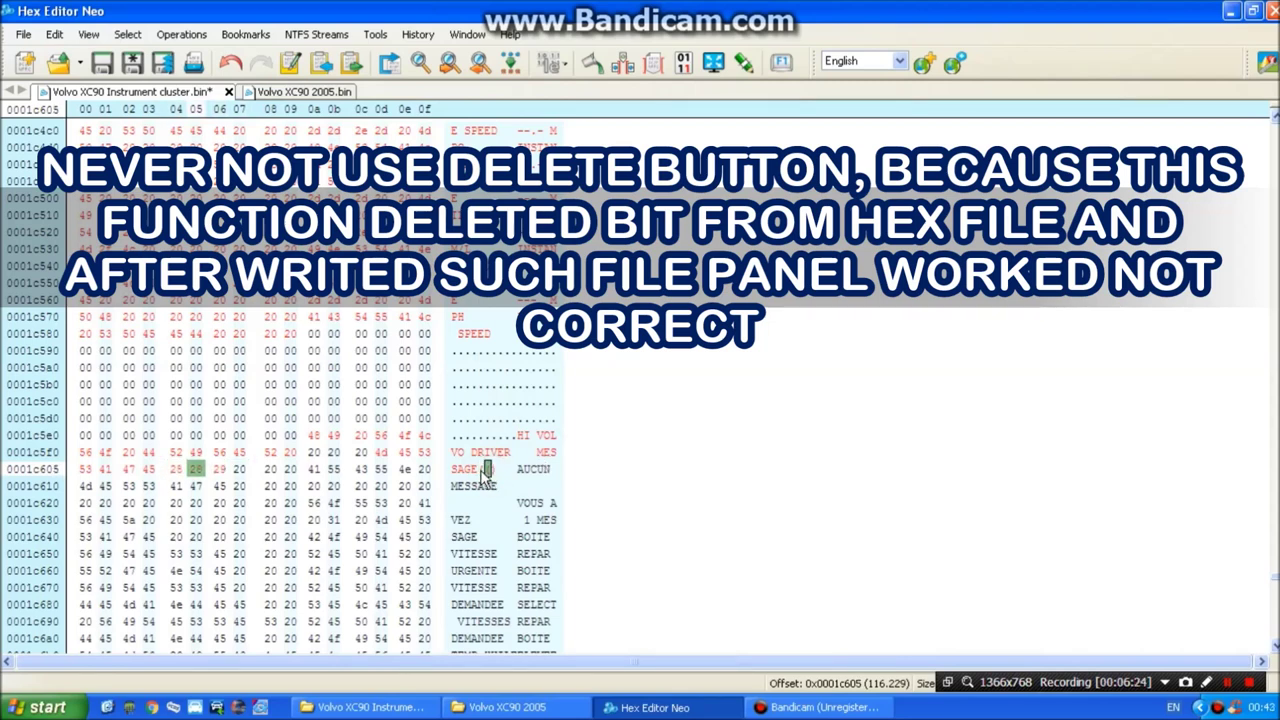
{"action": "type", "text": "S"}
Overwrite the "AUCUN MESSAGE" text at offset 0001c60a with "HI VOLVO DRIVER NO MESSAGES"
{"action": "left_click", "coordinate": [514, 468]}
{"action": "type", "text": "HI V"}
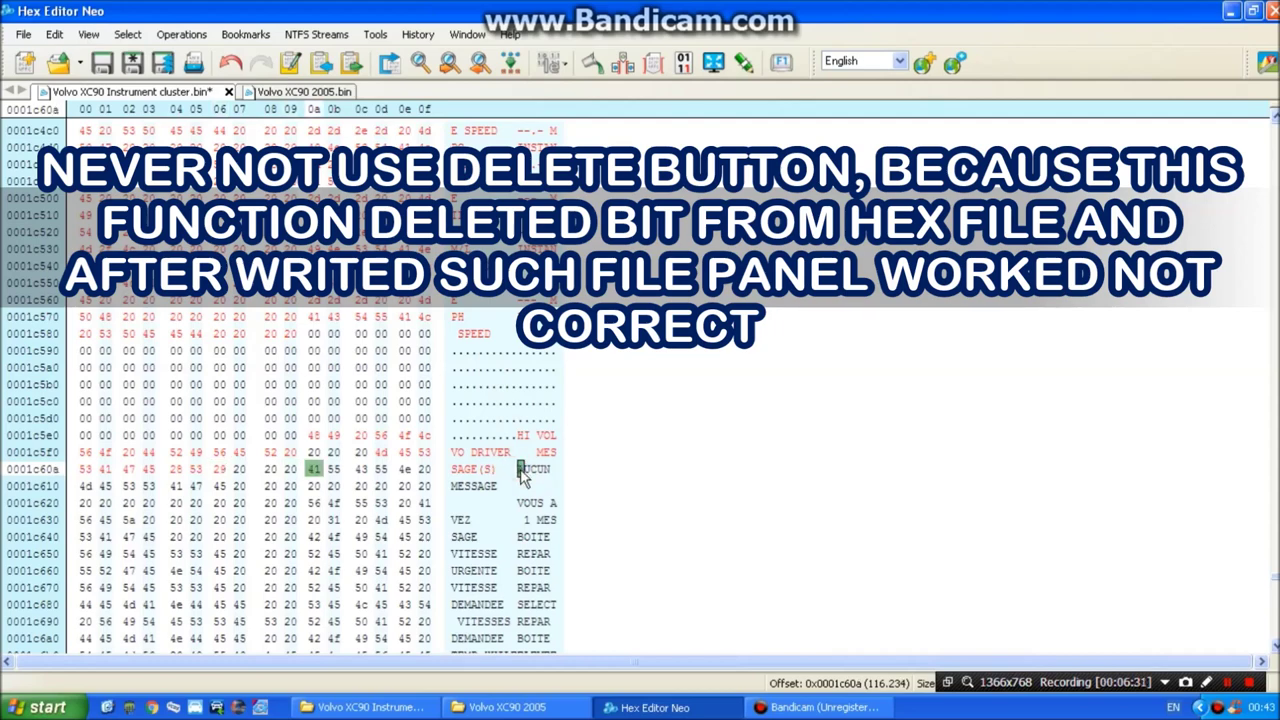
{"action": "type", "text": "OLVO DRI"}
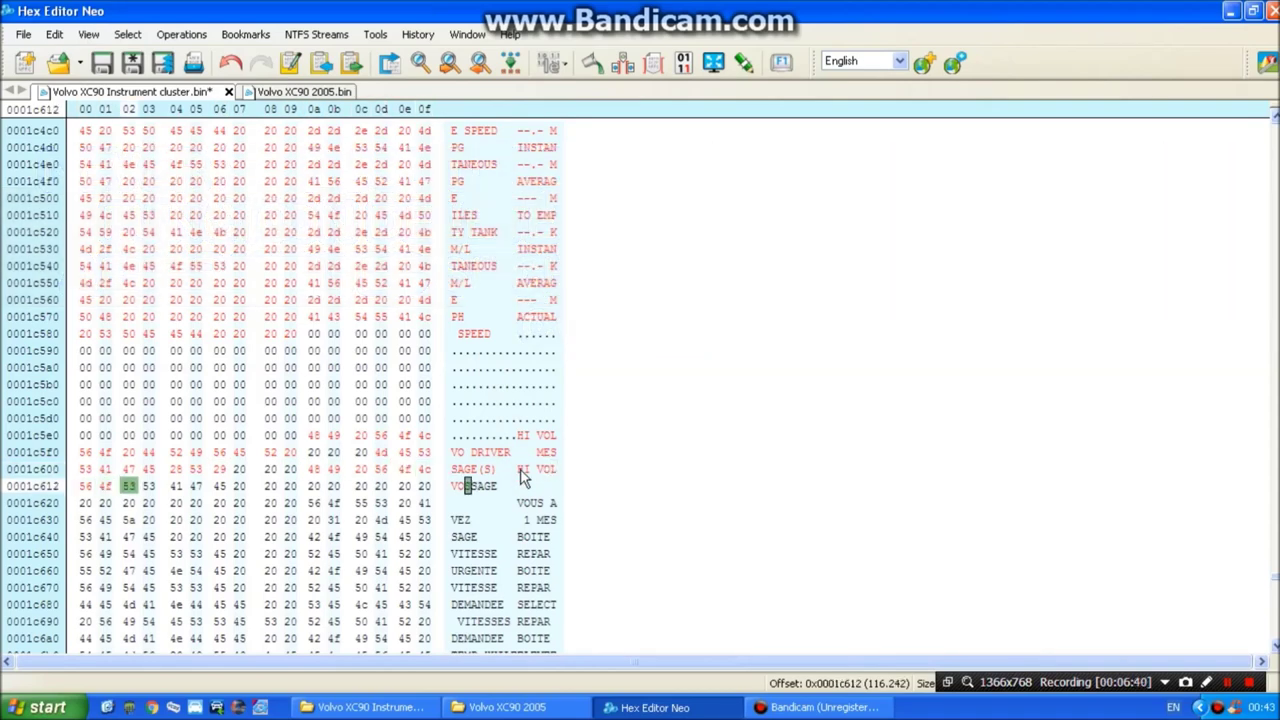
{"action": "type", "text": "VER"}
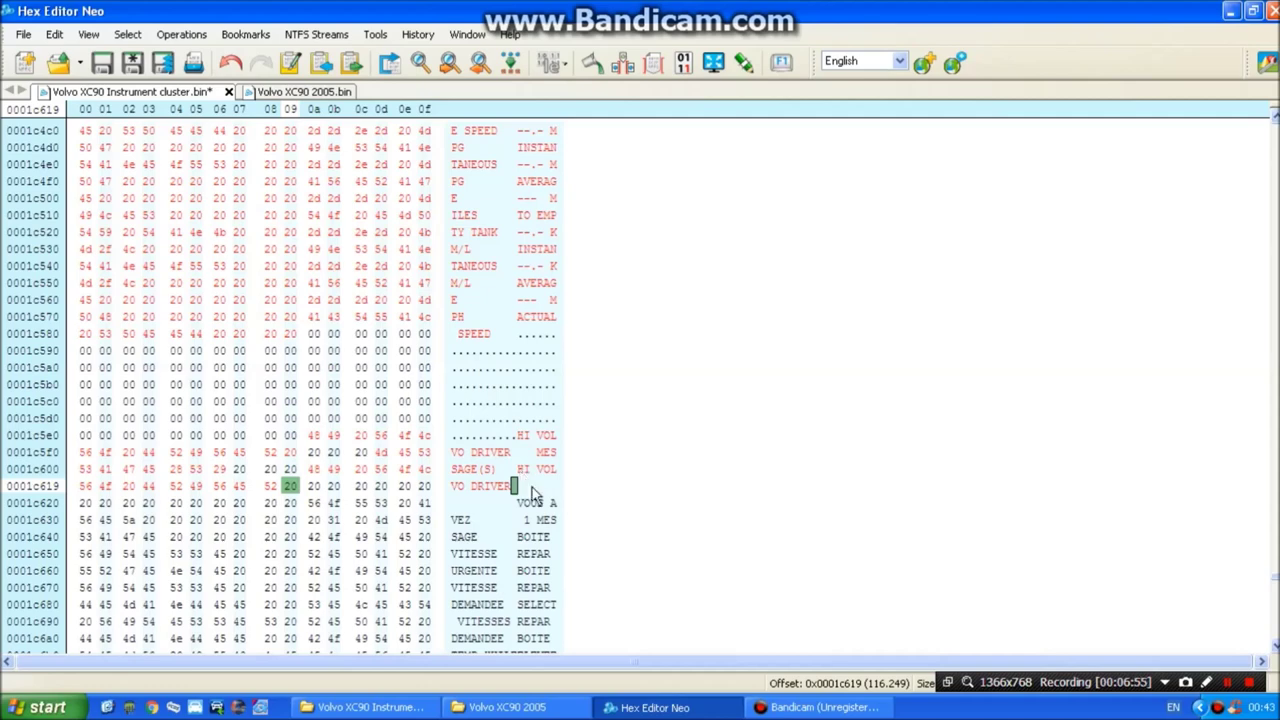
{"action": "type", "text": " NO MESS"}
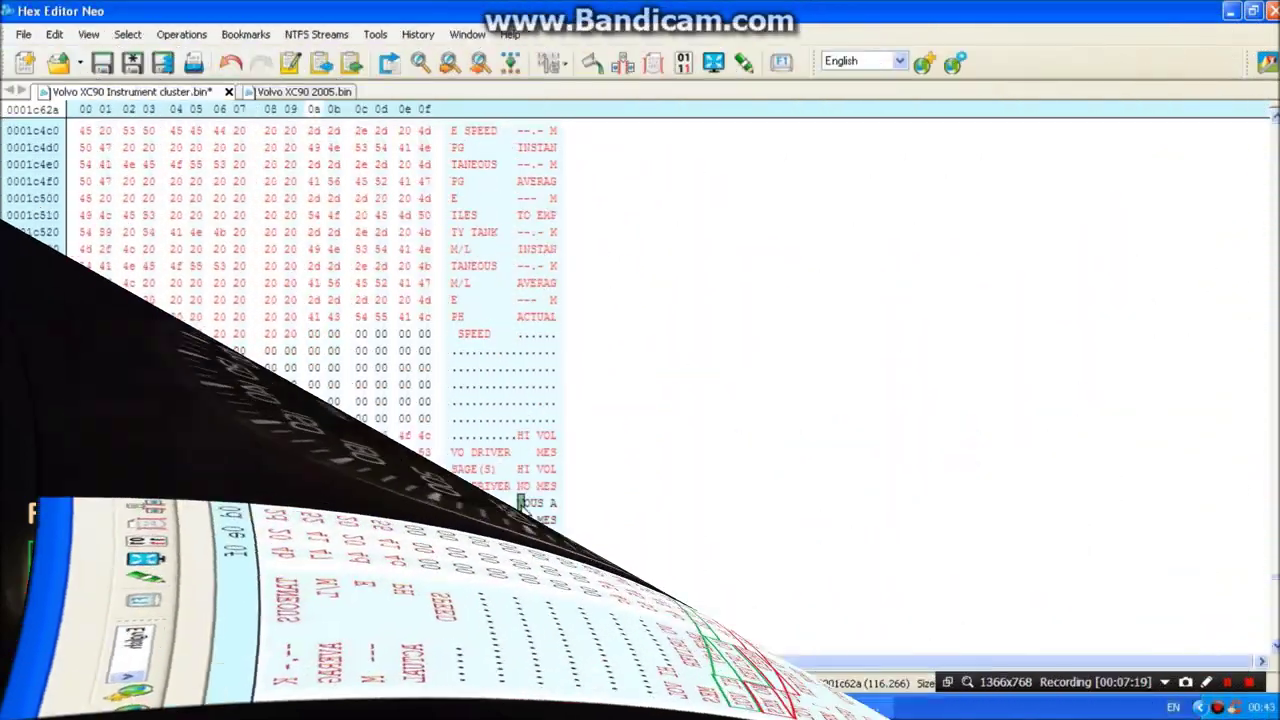
Overwrite the "VOUS AVEZ" text before "1 MESSAGE" with "HI VOLVO DRIVER", keeping the message wording after it
{"action": "type", "text": "VOLVO DR"}
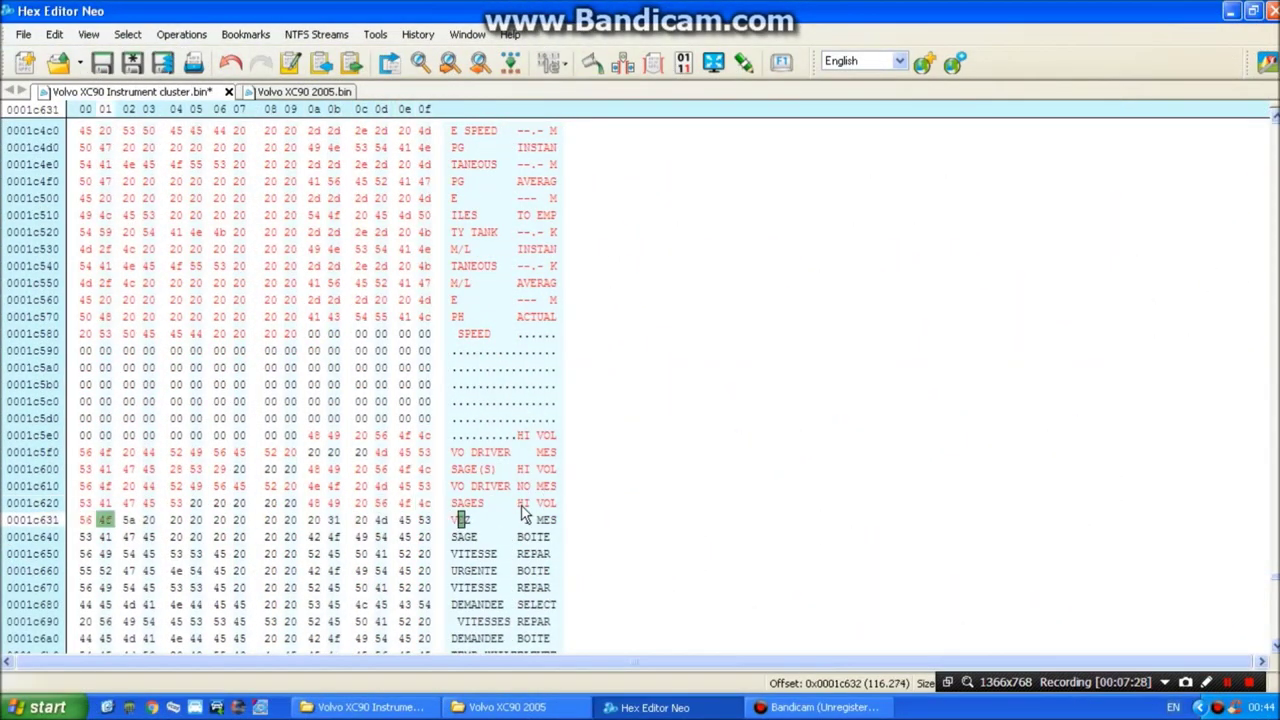
{"action": "type", "text": "IVER"}
{"action": "key", "text": "Right"}
{"action": "key", "text": "Right"}
{"action": "key", "text": "Right"}
{"action": "key", "text": "Right"}
{"action": "key", "text": "Right"}
{"action": "key", "text": "Right"}
{"action": "key", "text": "Right"}
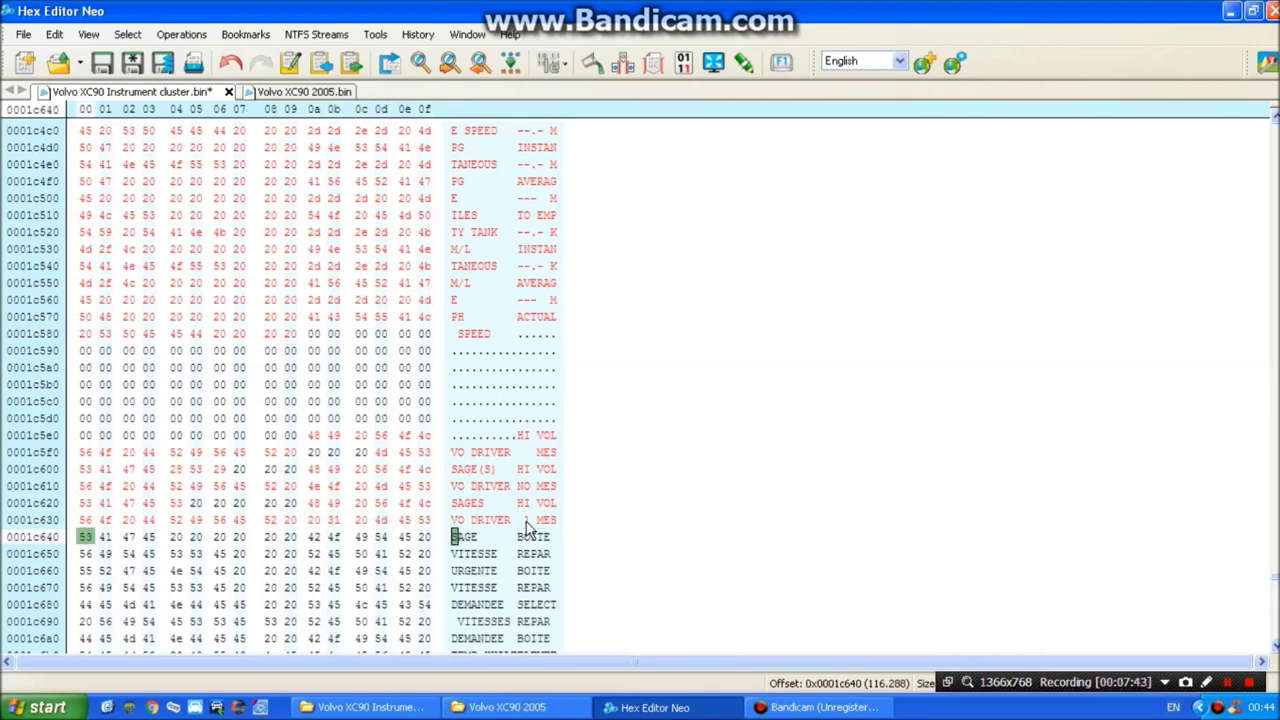
Copy the French text block "BOITE VITESSE REPAR URGENTE" starting at offset 0001c64a
{"action": "left_click", "coordinate": [521, 536]}
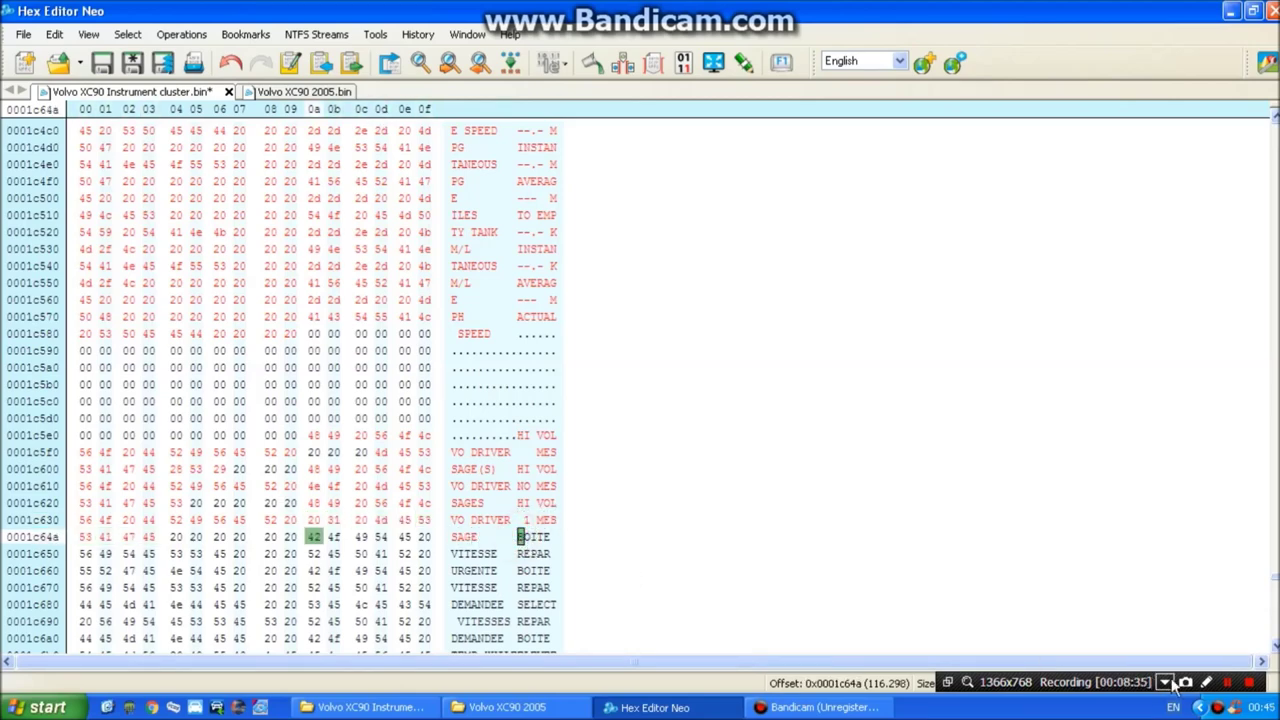
{"action": "left_click", "coordinate": [1227, 683]}
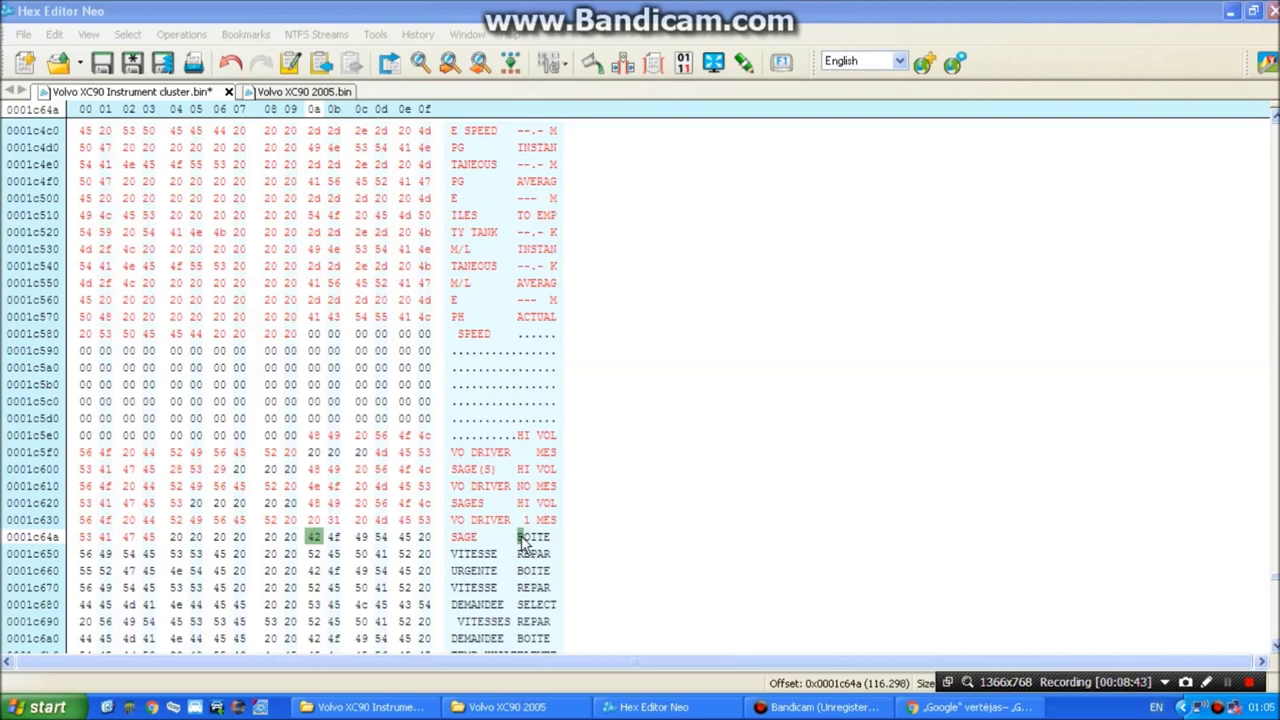
{"action": "left_click_drag", "start_coordinate": [522, 543], "coordinate": [520, 577]}
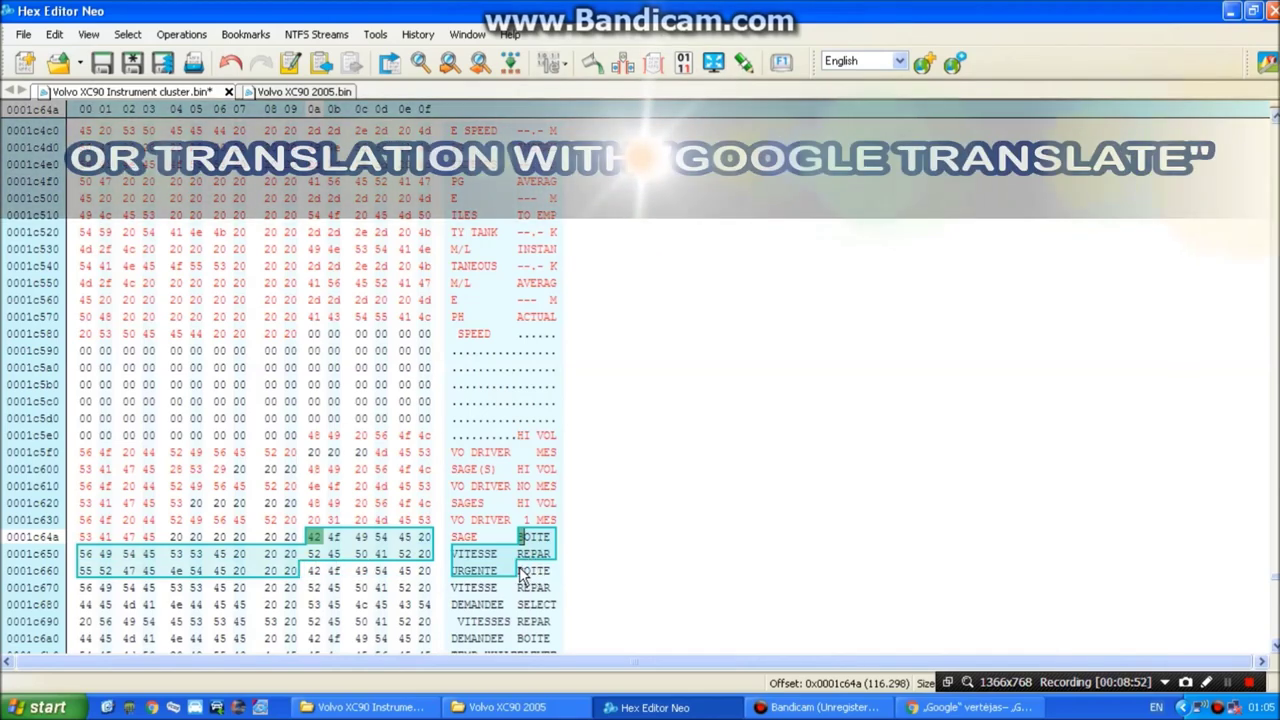
{"action": "right_click", "coordinate": [520, 552]}
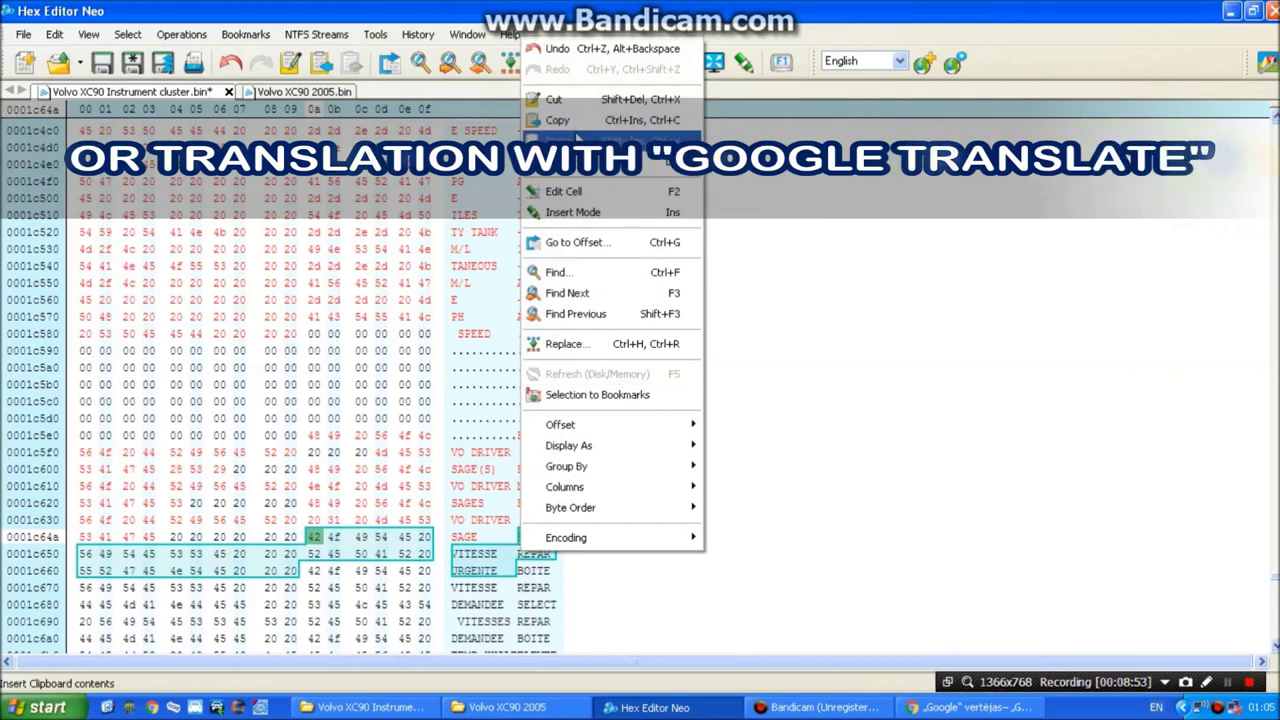
{"action": "left_click", "coordinate": [578, 121]}
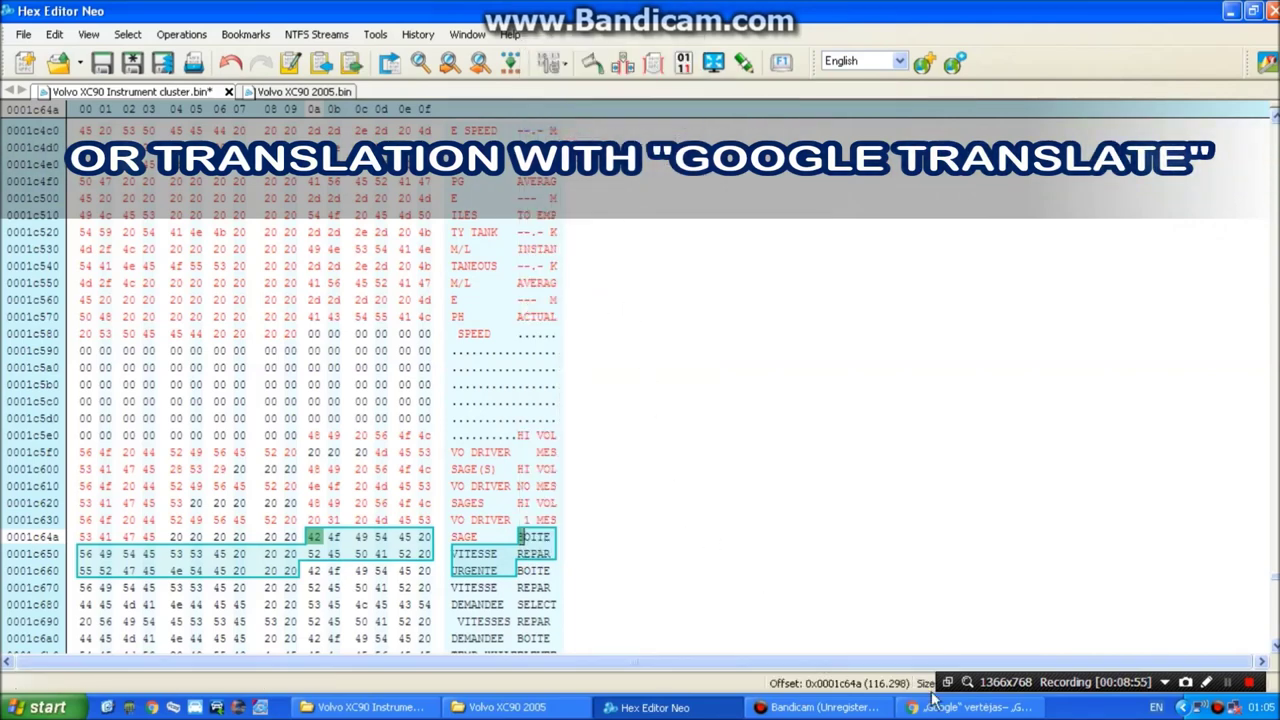
Switch to Google Translate in the browser and translate the copied phrase from French into English
{"action": "left_click", "coordinate": [943, 708]}
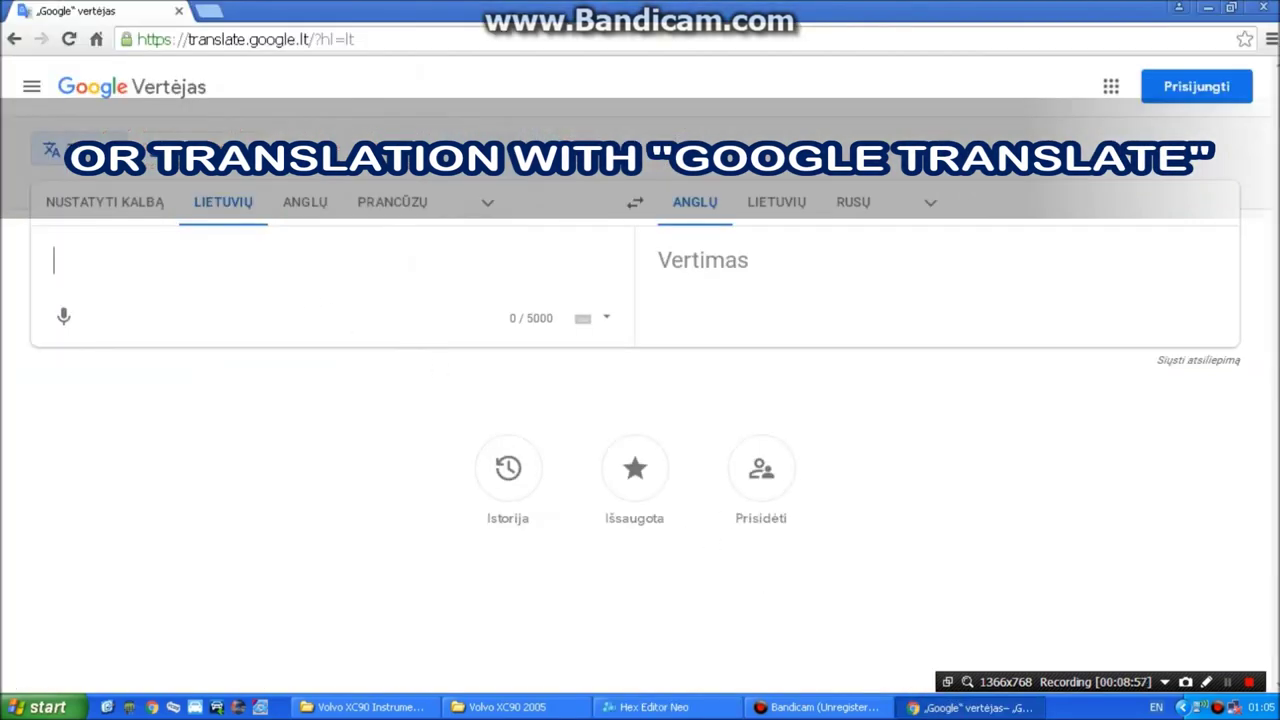
{"action": "right_click", "coordinate": [281, 273]}
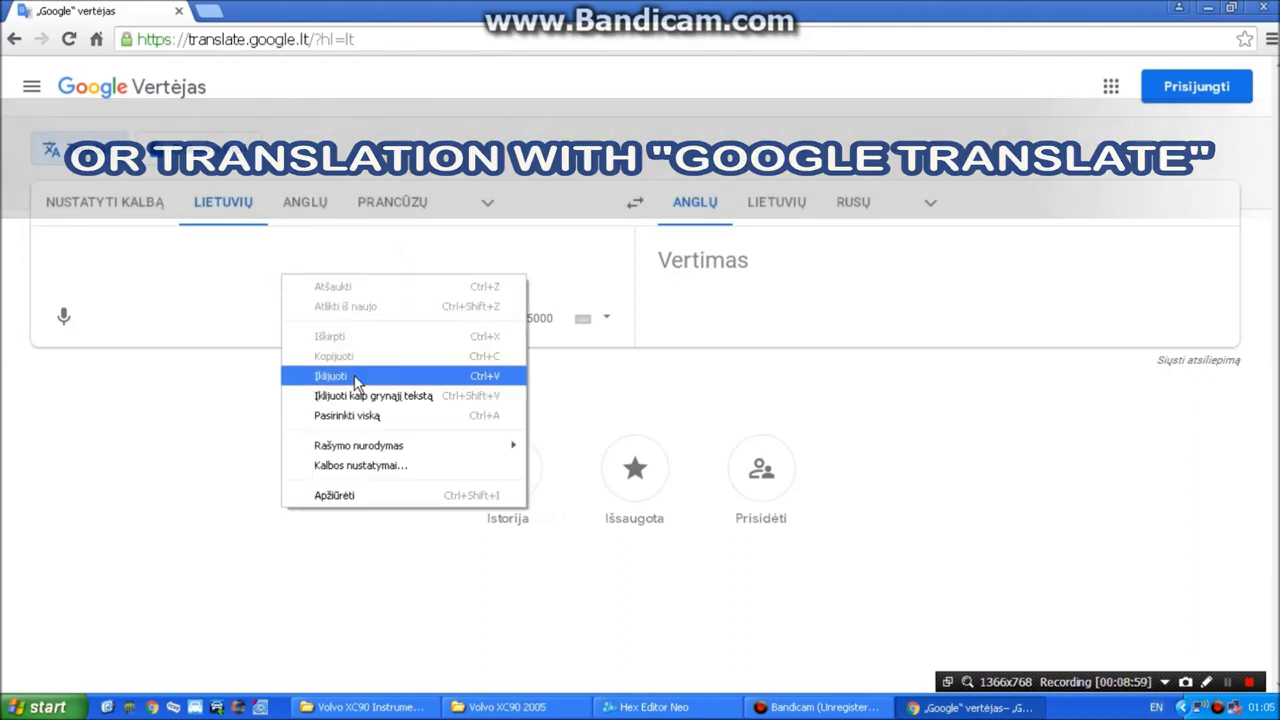
{"action": "left_click", "coordinate": [320, 371]}
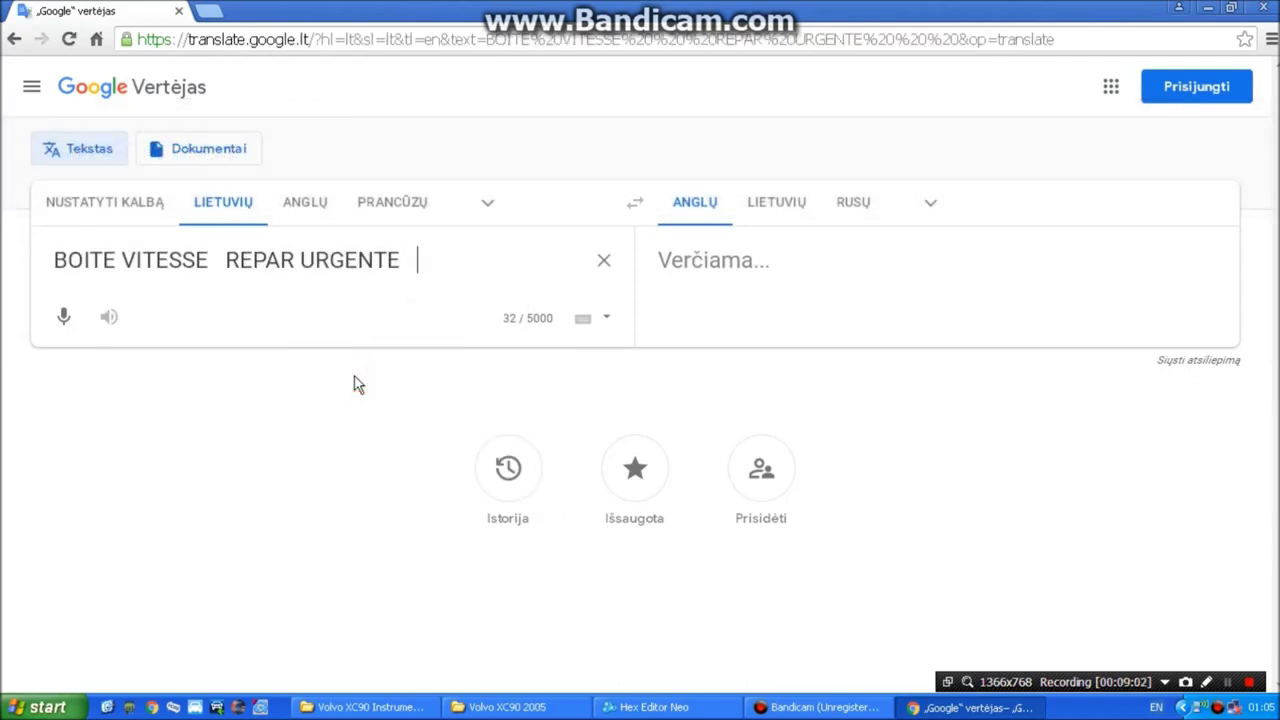
{"action": "left_click", "coordinate": [181, 318]}
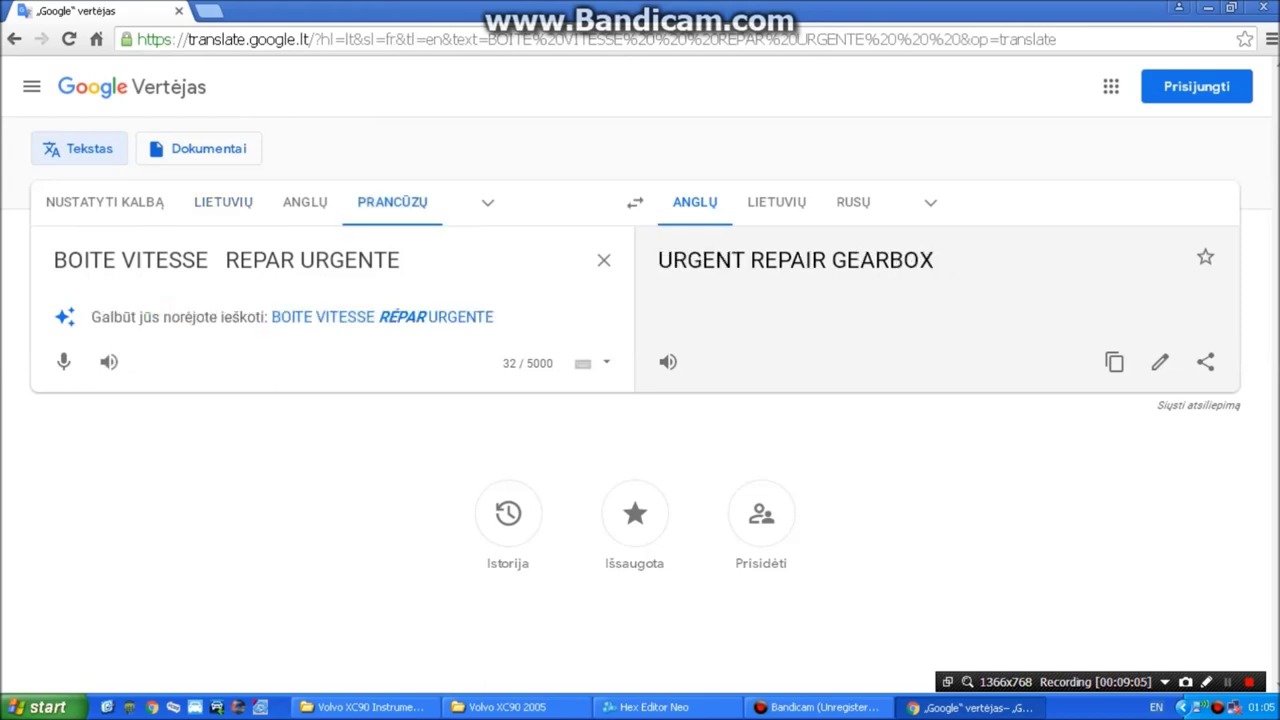
{"action": "triple_click", "coordinate": [675, 270]}
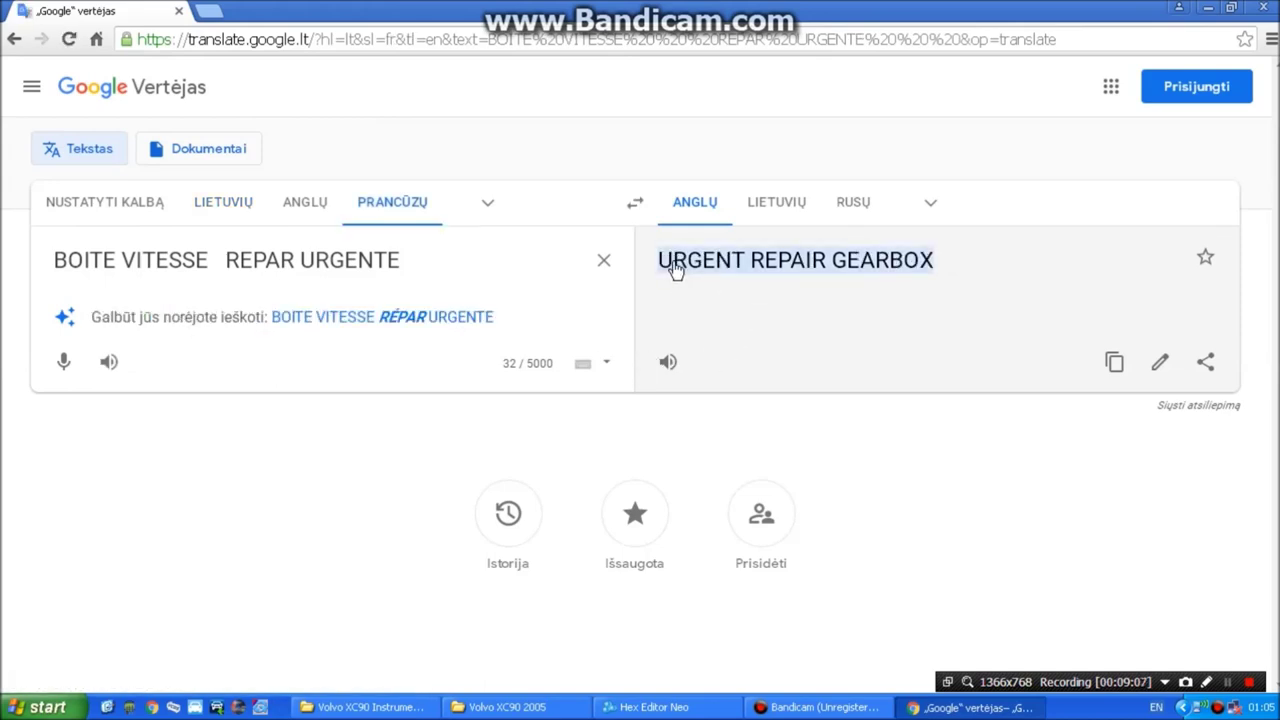
{"action": "left_click", "coordinate": [658, 267]}
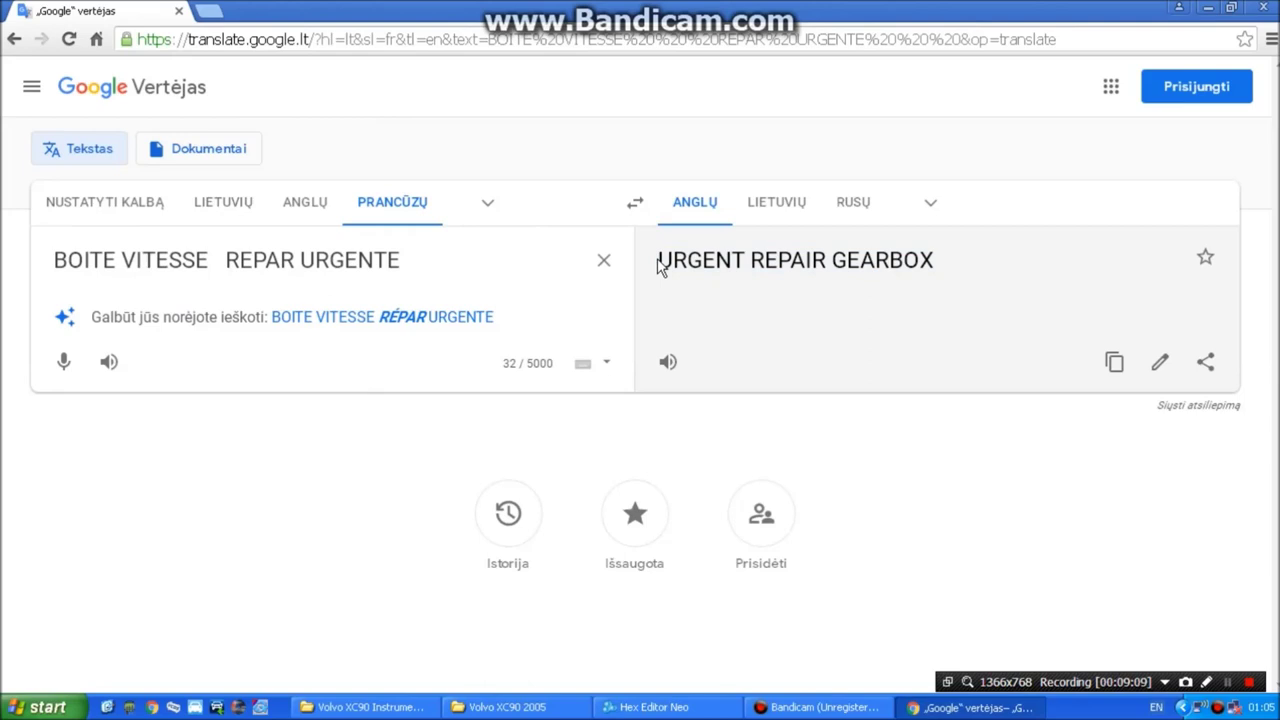
{"action": "triple_click", "coordinate": [664, 260]}
{"action": "left_click", "coordinate": [925, 275]}
Return to Hex Editor Neo and overwrite "BOITE VITESSE REPAR URGENTE" with uppercase "URGENT REPAIR GEARBOX", filling the leftover characters with spaces
{"action": "left_click", "coordinate": [650, 707]}
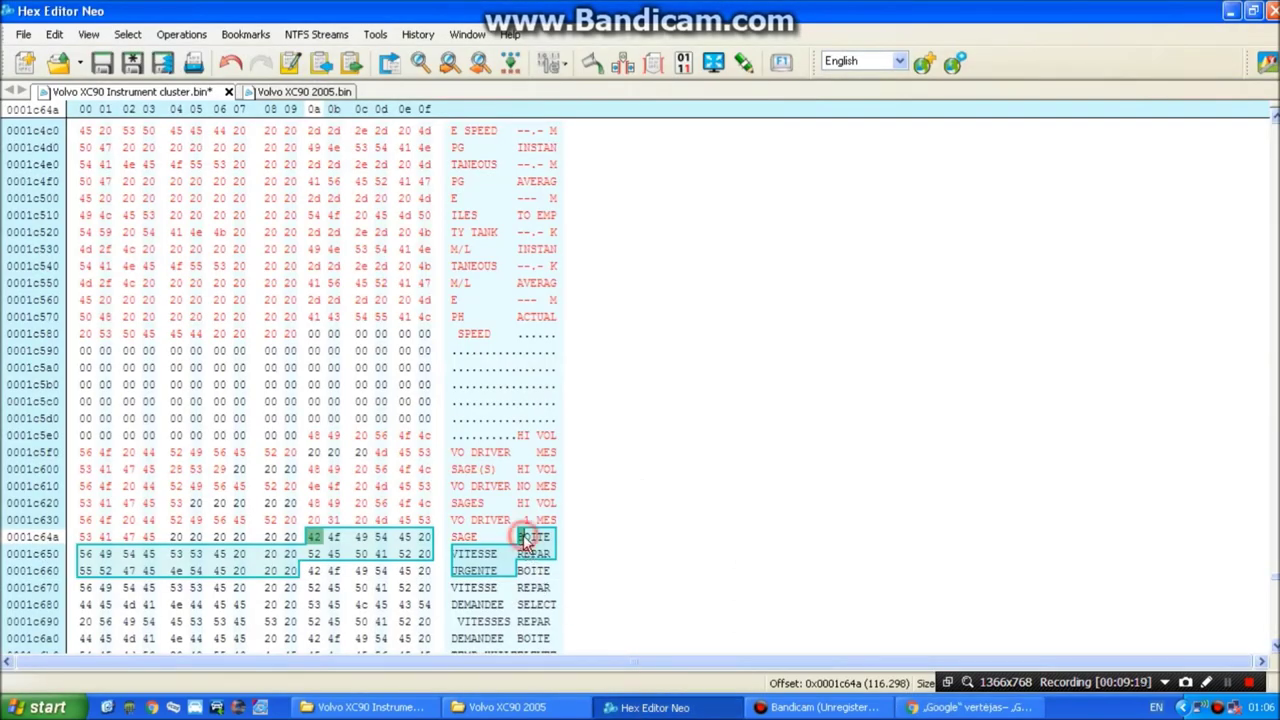
{"action": "left_click", "coordinate": [522, 538]}
{"action": "type", "text": "urgent"}
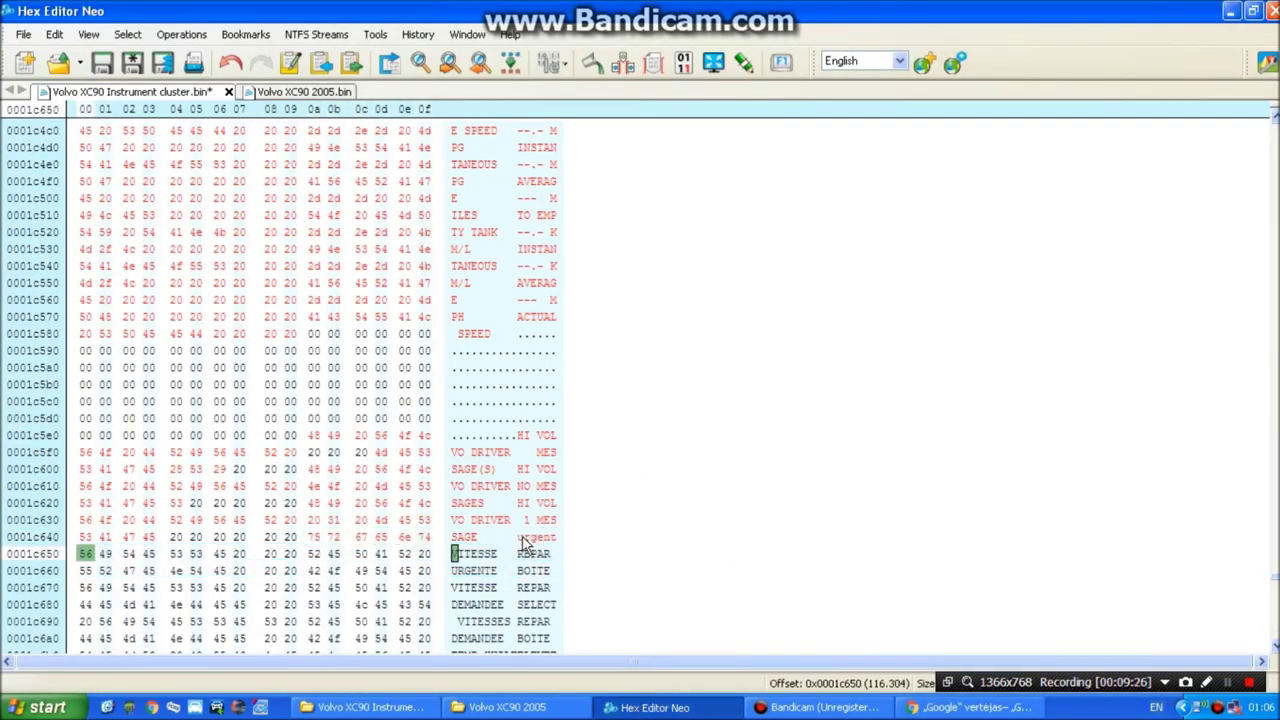
{"action": "left_click", "coordinate": [522, 538]}
{"action": "type", "text": "URGENT"}
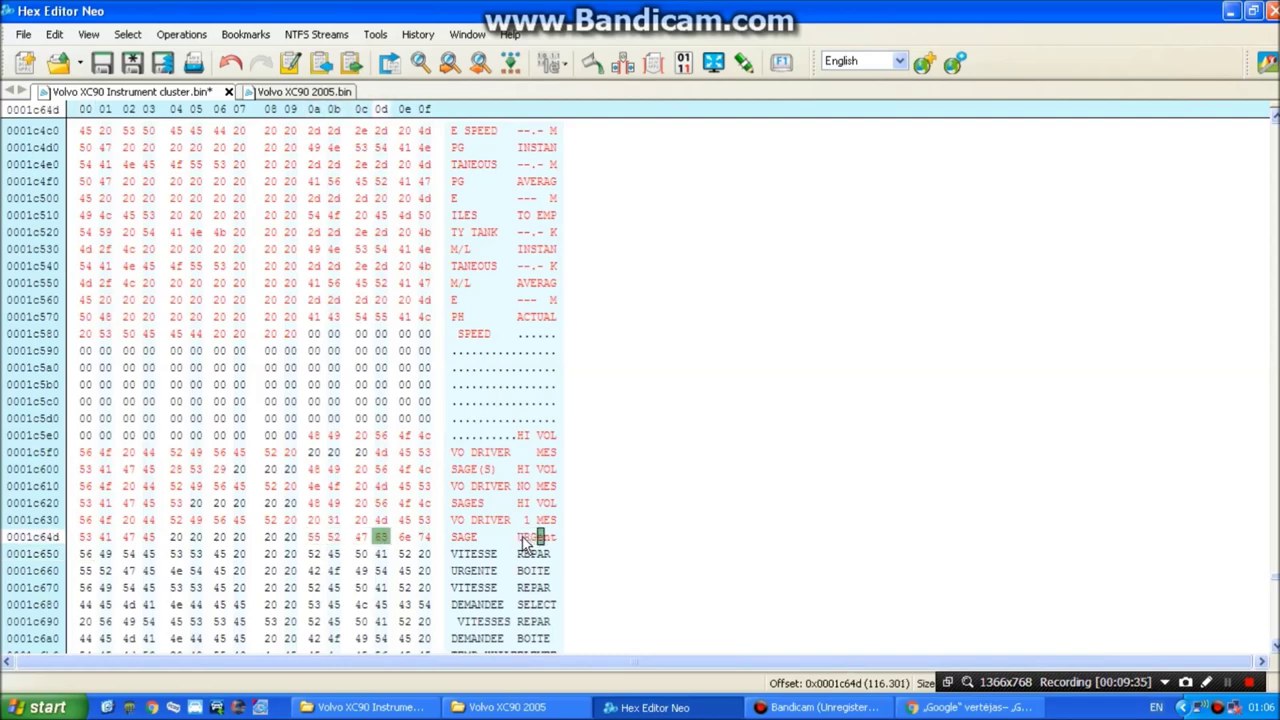
{"action": "type", "text": " REPAIR"}
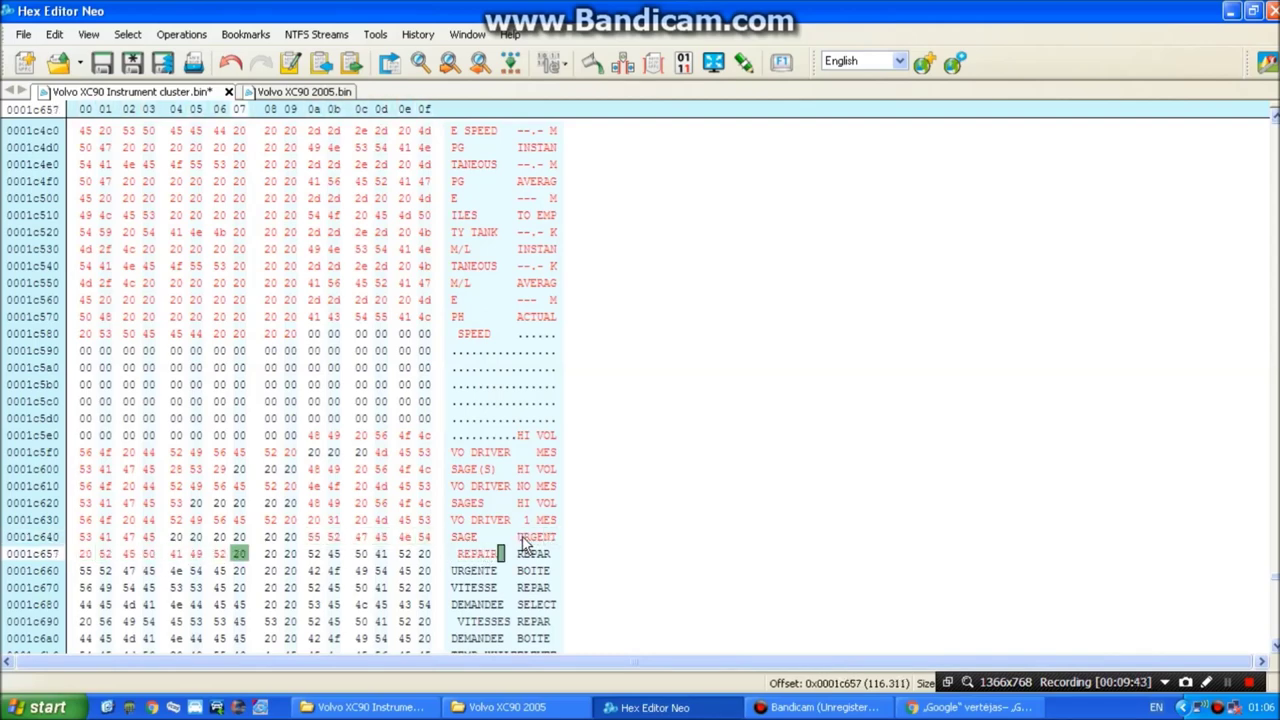
{"action": "type", "text": "   GEARBOX"}
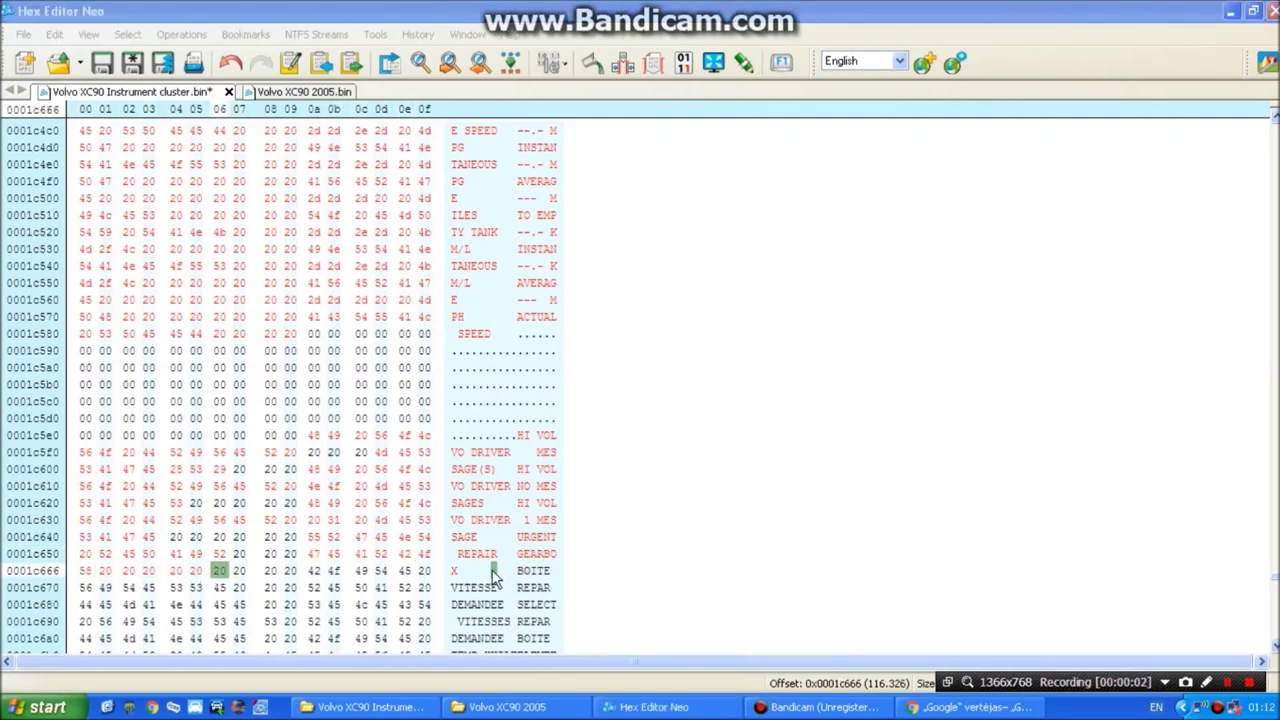
{"action": "left_click", "coordinate": [493, 575]}
{"action": "key", "text": "Right"}
{"action": "key", "text": "Right"}
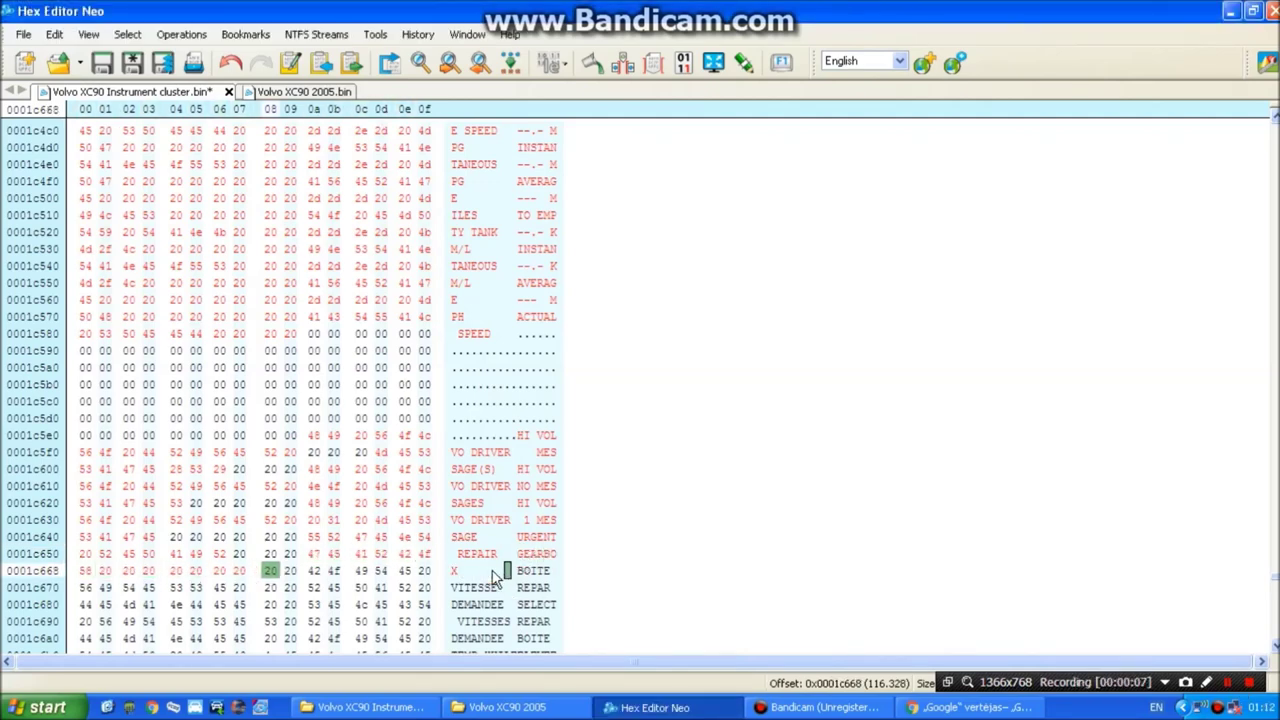
{"action": "key", "text": "Right"}
Copy the next French block "BOITE VITESSE REPAR DEMANDEE" and translate it into English in Google Translate, replacing the previous phrase
{"action": "left_click", "coordinate": [520, 570]}
{"action": "left_click_drag", "start_coordinate": [520, 570], "coordinate": [515, 604]}
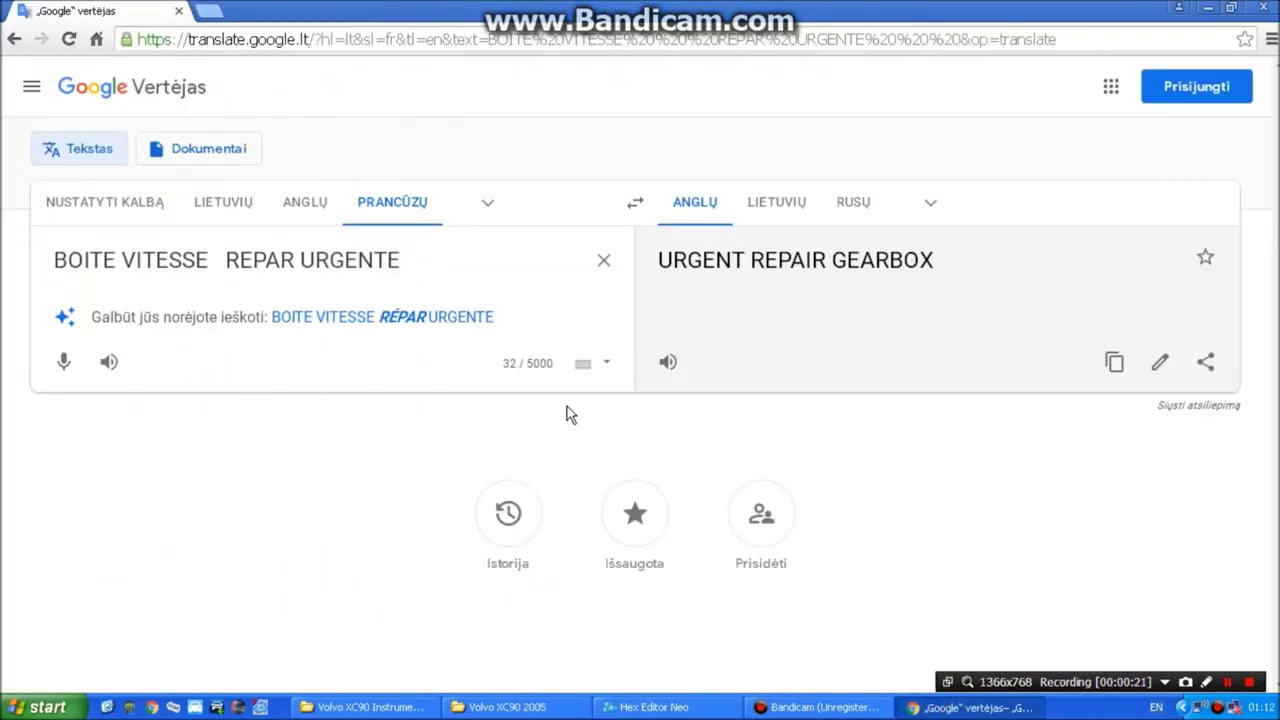
{"action": "left_click", "coordinate": [603, 260]}
{"action": "key", "text": "ctrl+v"}
{"action": "left_click_drag", "start_coordinate": [660, 262], "coordinate": [954, 277]}
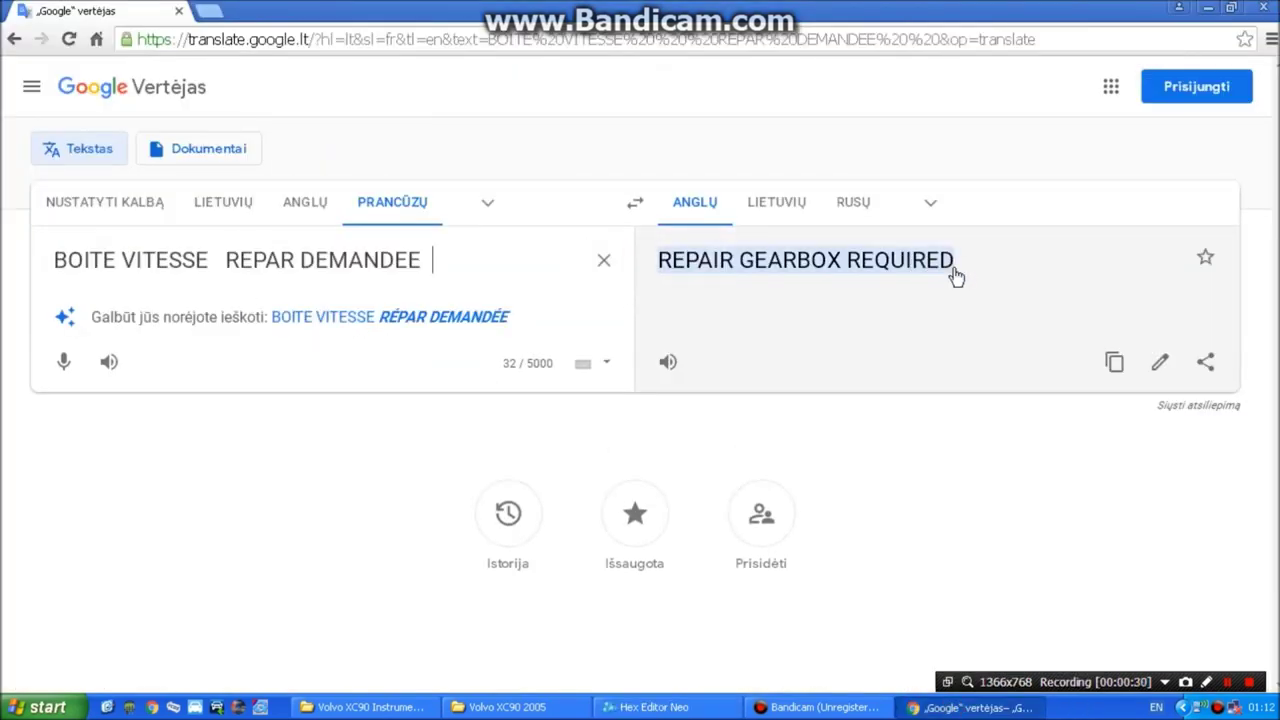
Return to Hex Editor Neo and overwrite "BOITE VITESSE REPAR DEMANDEE" with uppercase "REPAIR GEARBOX REQUIRED", filling the leftover characters with spaces
{"action": "left_click", "coordinate": [860, 313]}
{"action": "left_click", "coordinate": [650, 707]}
{"action": "left_click", "coordinate": [522, 570]}
{"action": "type", "text": "epTE"}
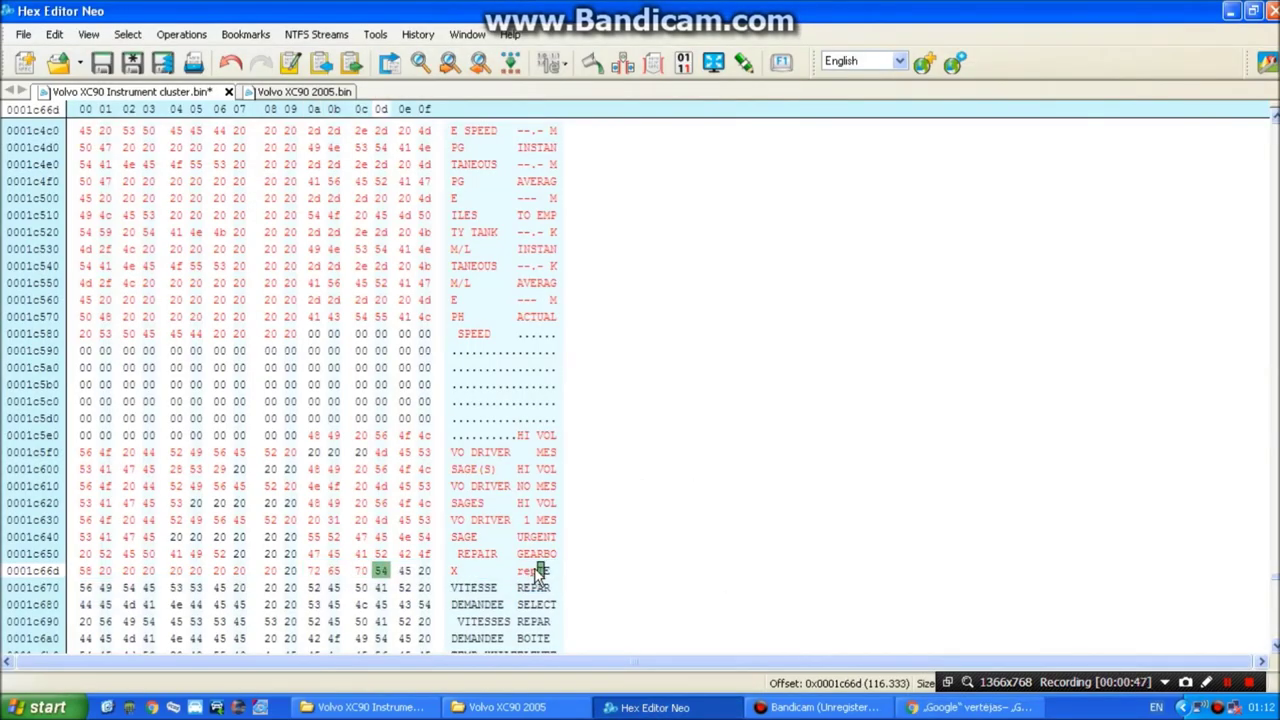
{"action": "left_click", "coordinate": [519, 571]}
{"action": "type", "text": "REPAIR "}
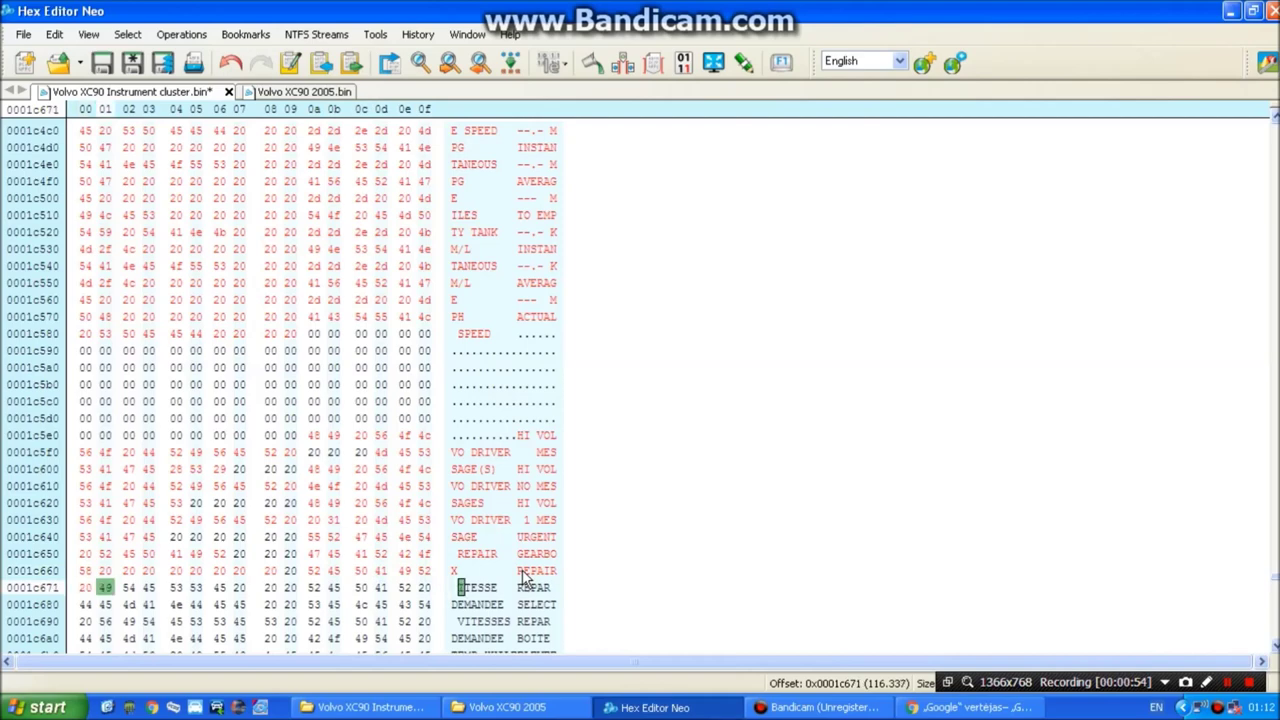
{"action": "type", "text": "GEARBOX"}
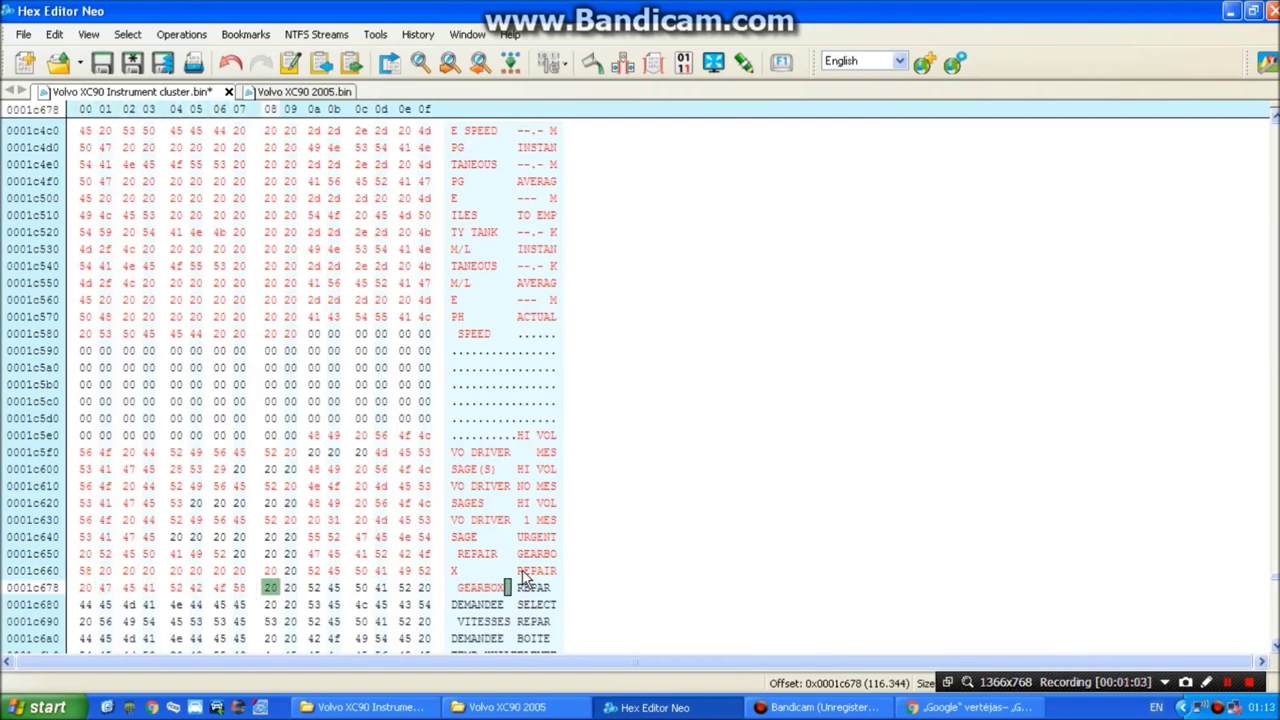
{"action": "type", "text": "  REUIRE"}
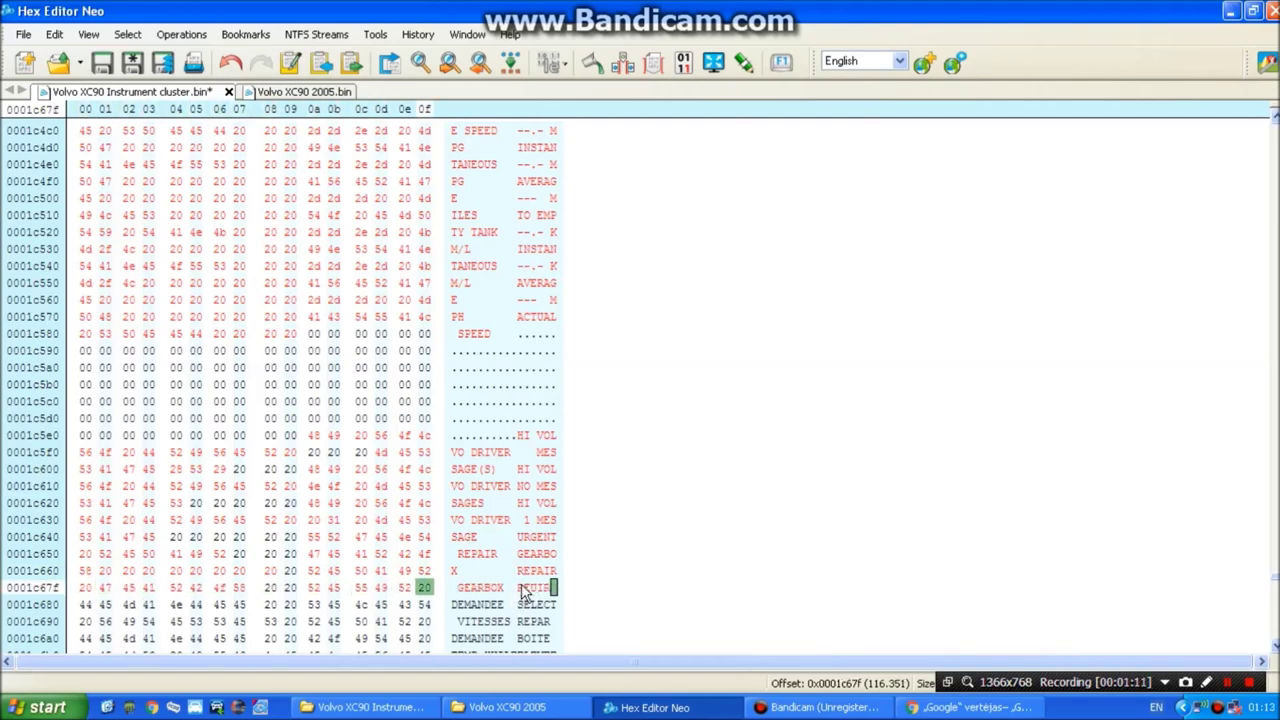
{"action": "key", "text": "Right"}
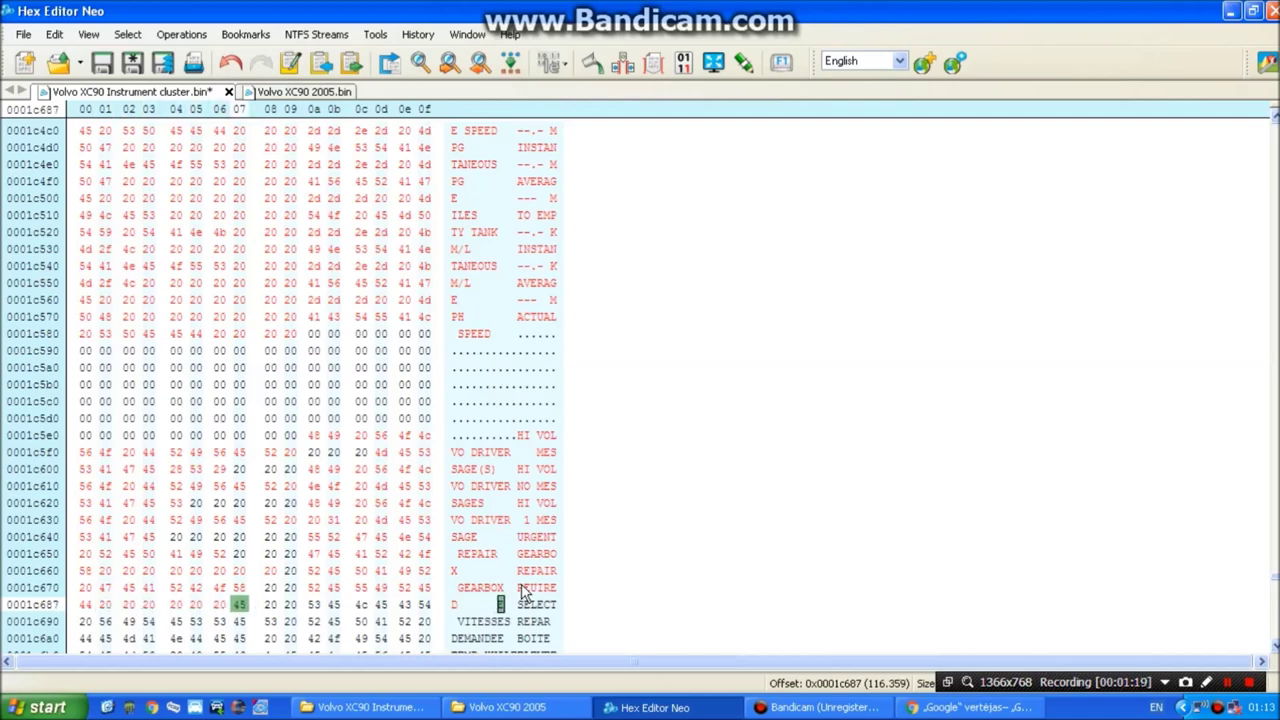
{"action": "left_click", "coordinate": [533, 588]}
{"action": "type", "text": "QUIRED"}
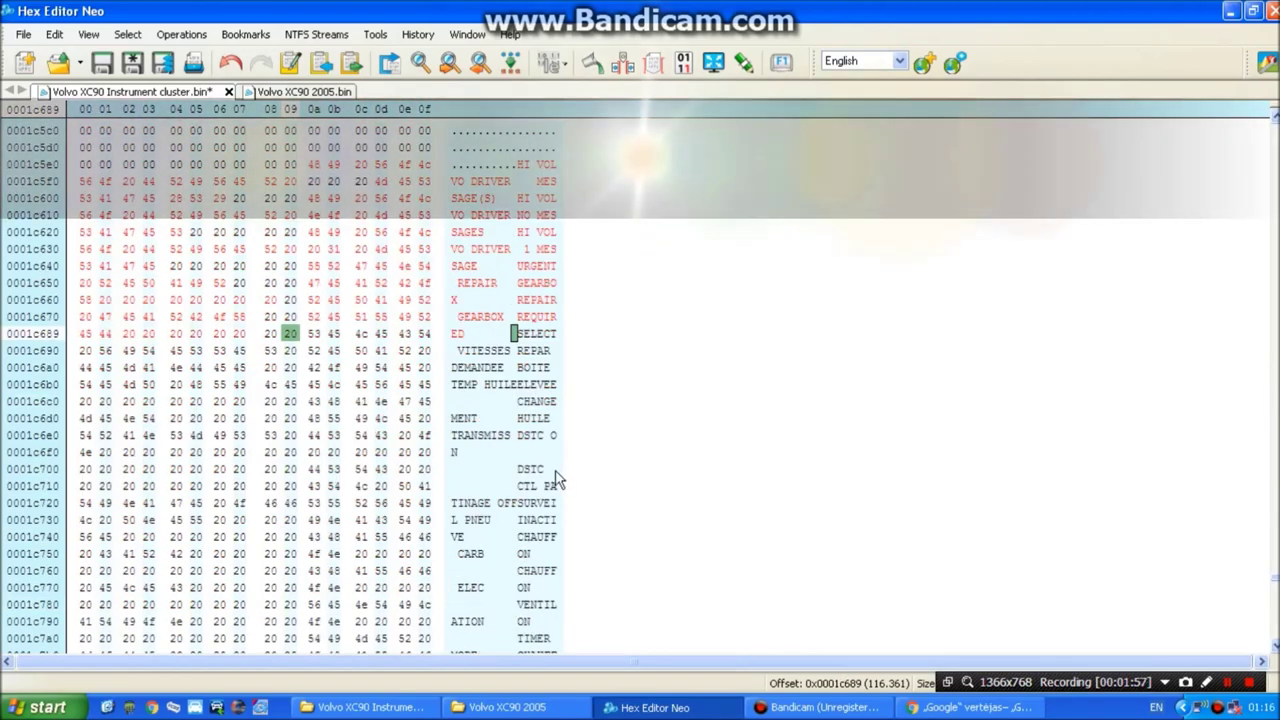
Review the remaining French message text down to its end and select the last block, starting at offset 0001d9c0
{"action": "scroll", "coordinate": [555, 480], "scroll_direction": "down", "scroll_amount": 12}
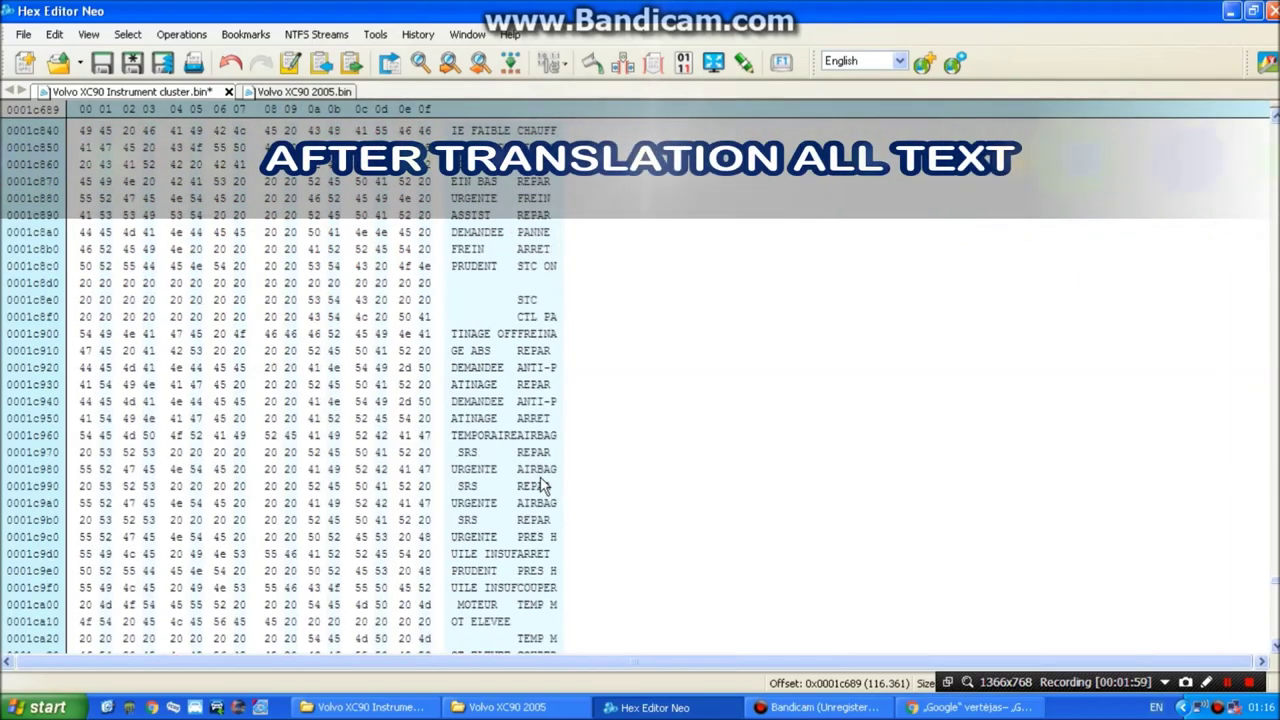
{"action": "scroll", "coordinate": [541, 486], "scroll_direction": "down", "scroll_amount": 19}
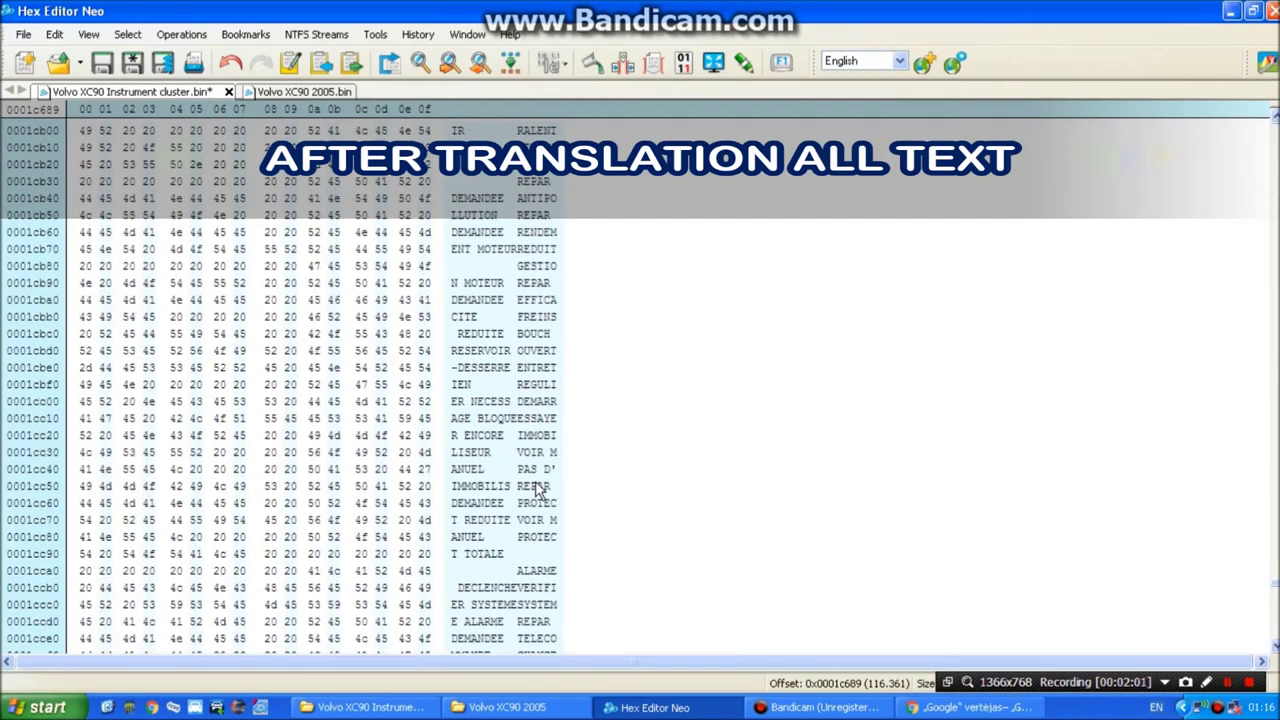
{"action": "scroll", "coordinate": [537, 488], "scroll_direction": "down", "scroll_amount": 16}
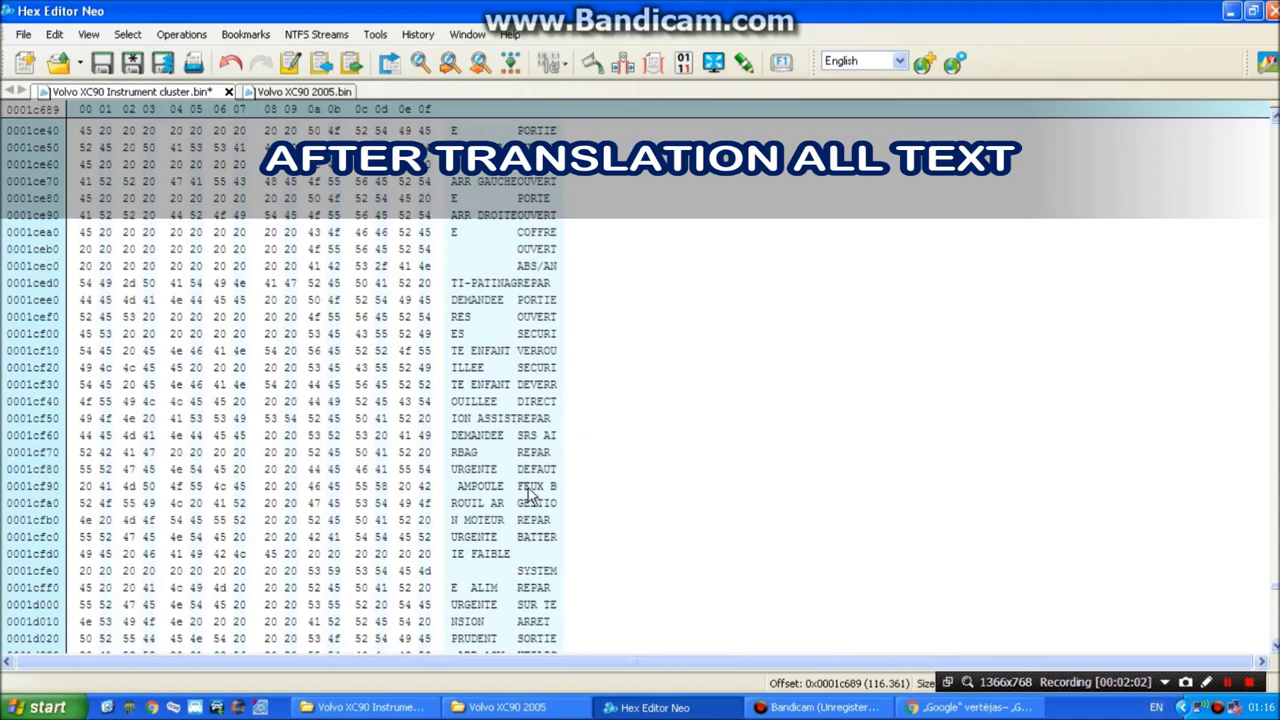
{"action": "scroll", "coordinate": [530, 494], "scroll_direction": "down", "scroll_amount": 20}
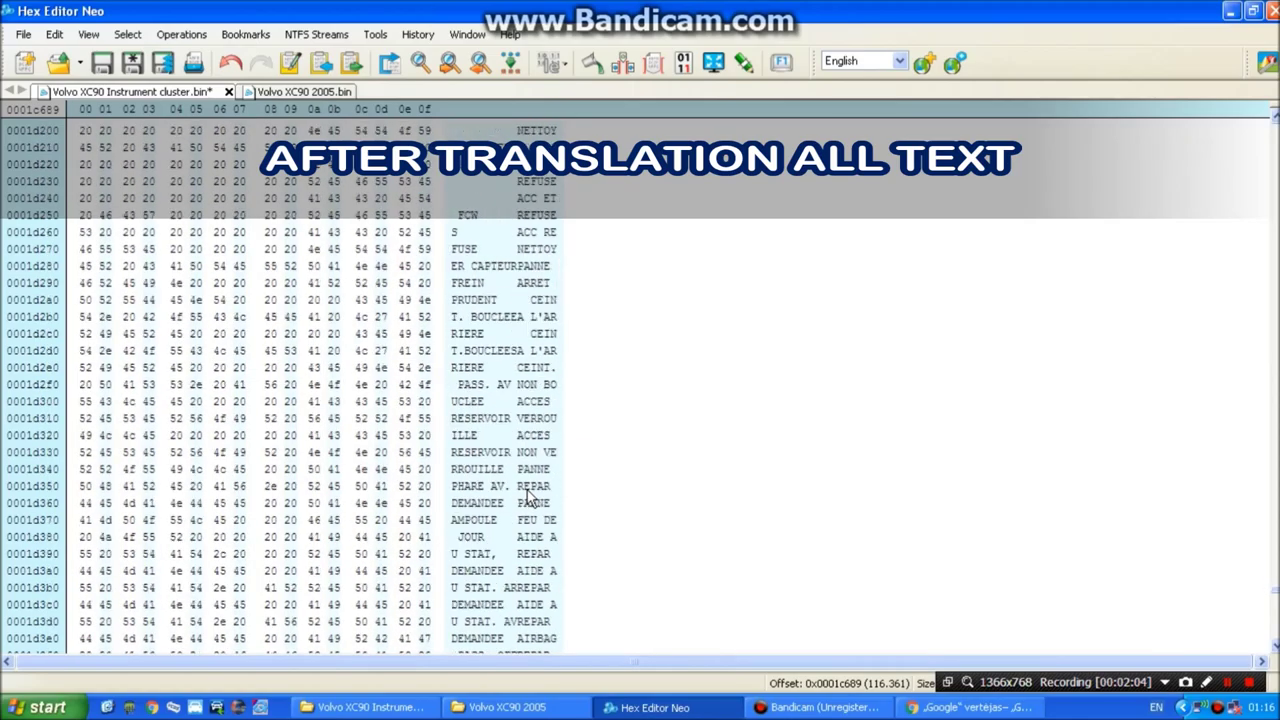
{"action": "scroll", "coordinate": [530, 497], "scroll_direction": "down", "scroll_amount": 20}
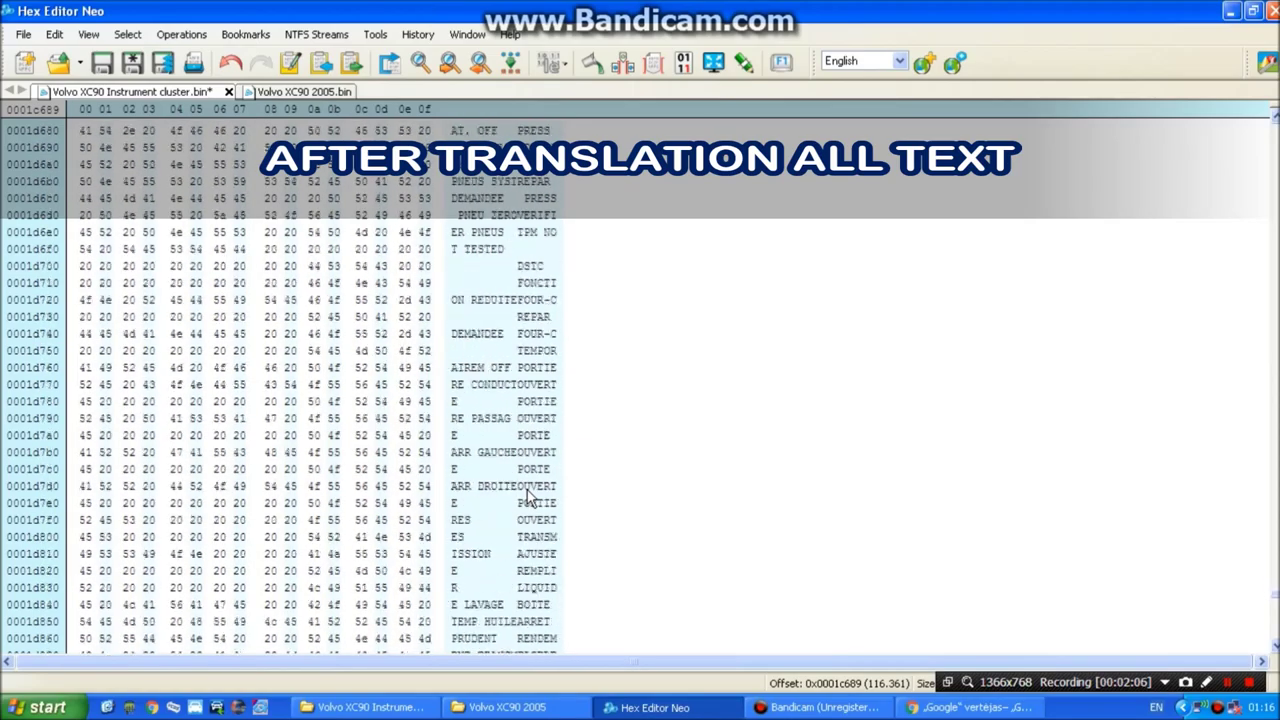
{"action": "scroll", "coordinate": [530, 497], "scroll_direction": "down", "scroll_amount": 8}
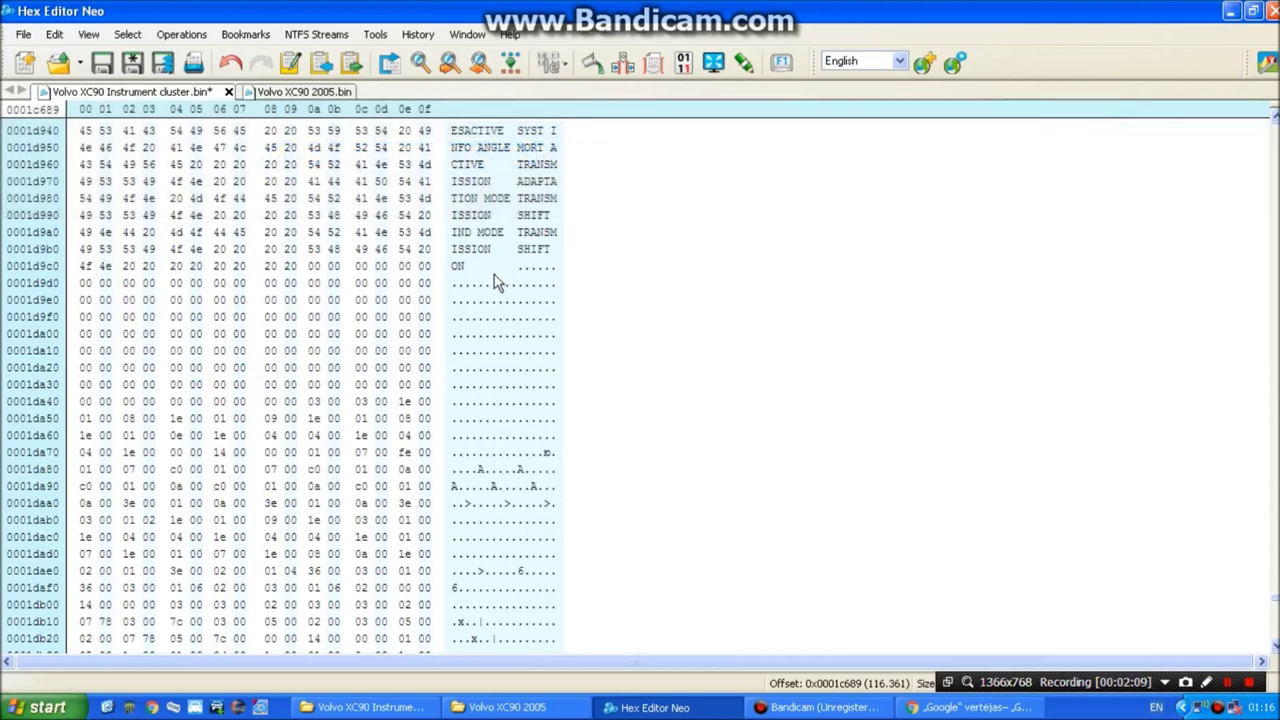
{"action": "left_click_drag", "start_coordinate": [513, 270], "coordinate": [455, 269]}
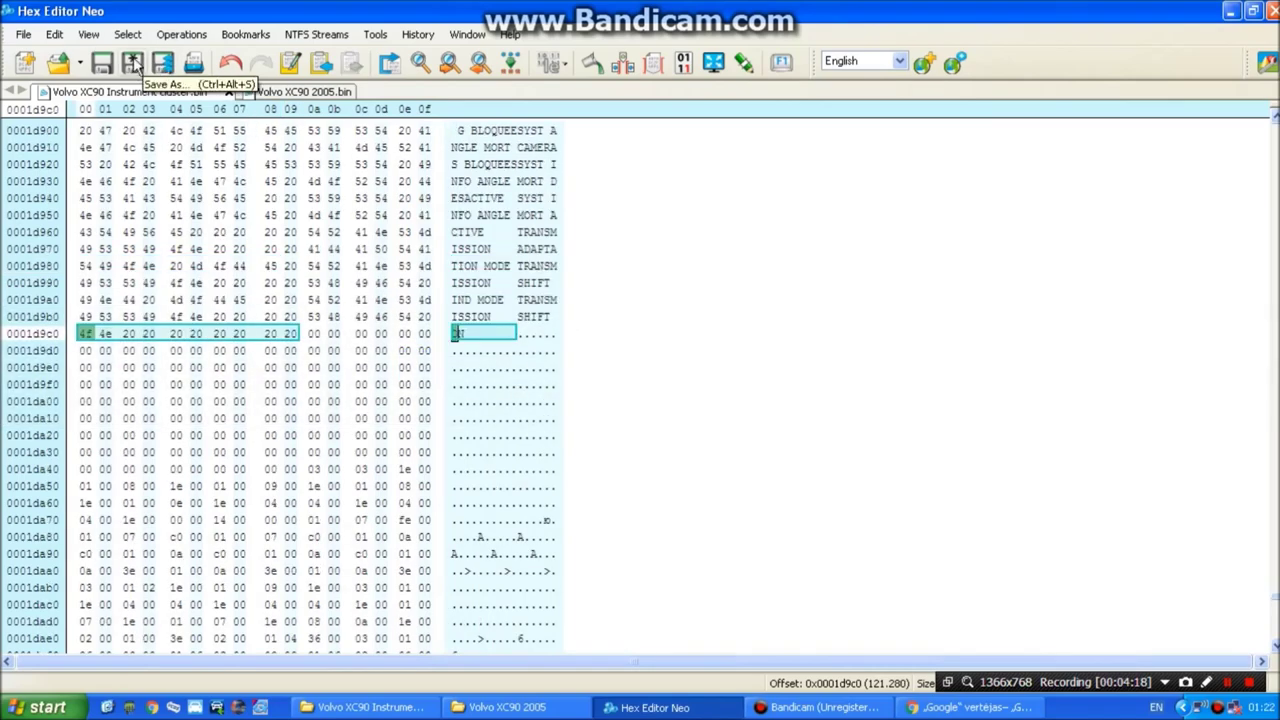
Save the modified binary as a new file named "Volvo XC90 Instrument cluster English" in the Volvo XC90 Instrument cluster folder
{"action": "left_click", "coordinate": [132, 62]}
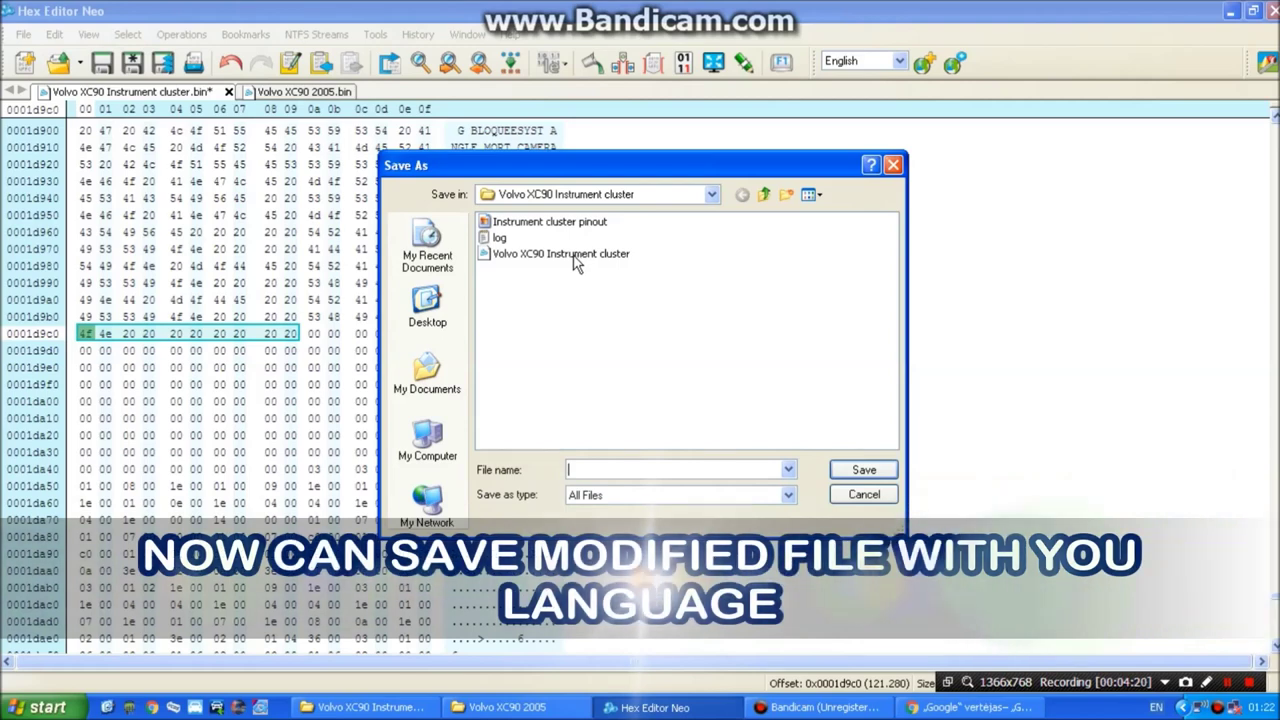
{"action": "left_click", "coordinate": [581, 256]}
{"action": "left_click", "coordinate": [711, 471]}
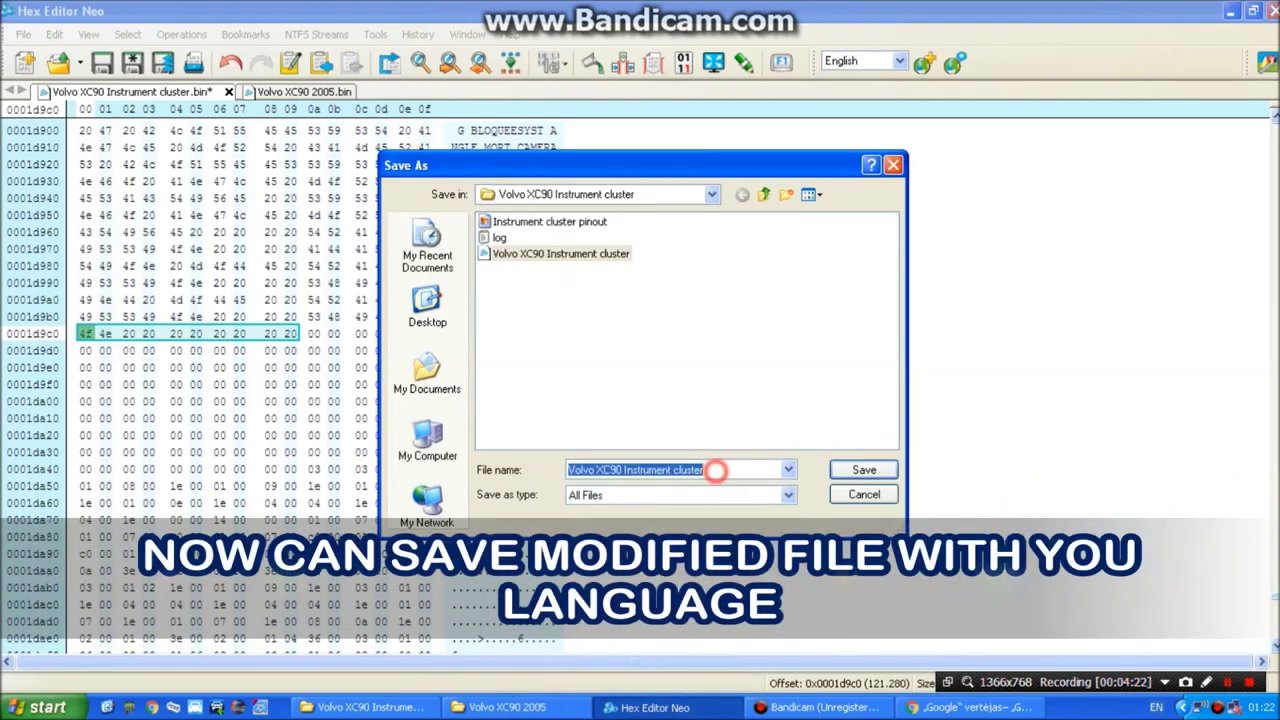
{"action": "key", "text": "End"}
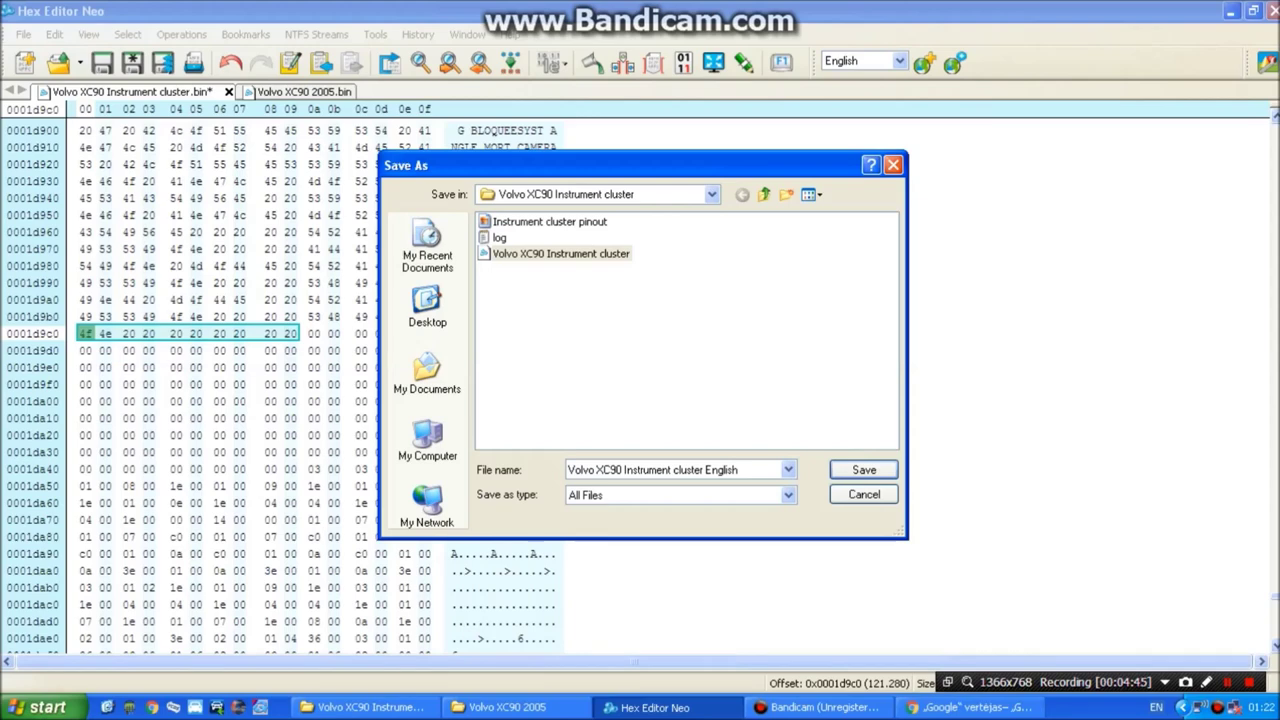
{"action": "left_click", "coordinate": [864, 471]}
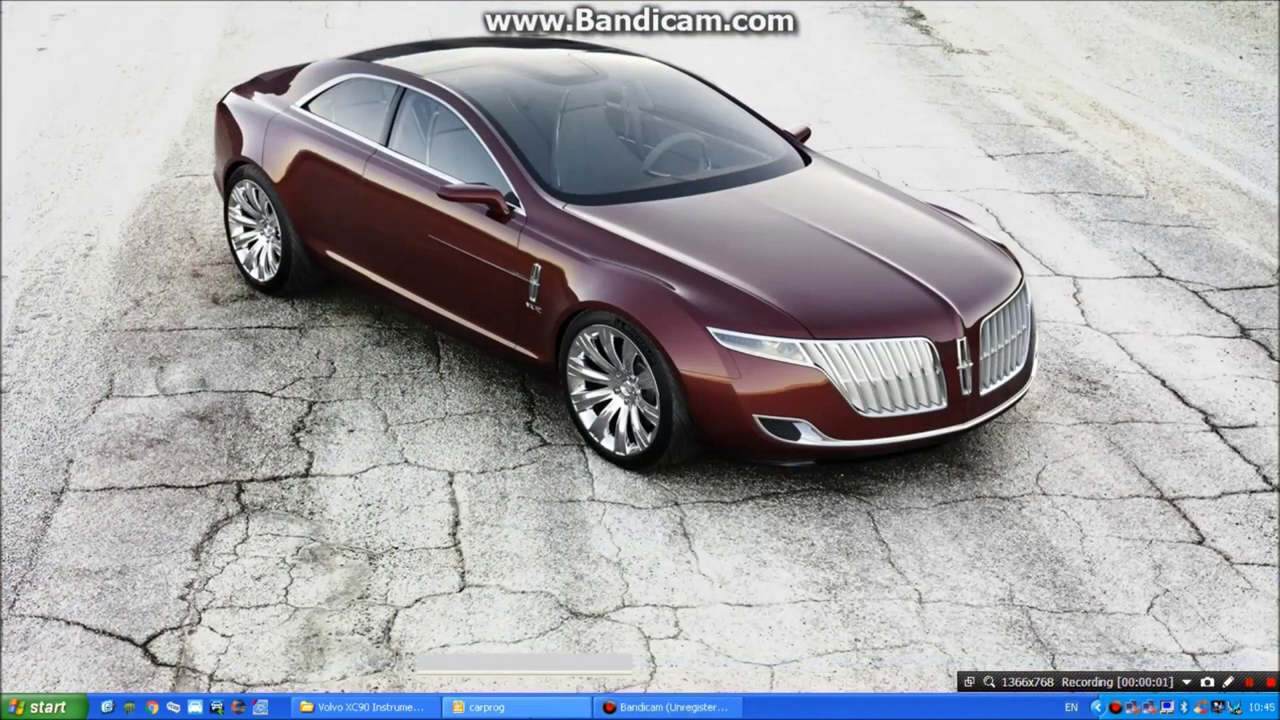
Switch to CARPROG, open the VOLVO DIAG v0.2 tool from the dashboard category, and detect the instrument cluster type
{"action": "left_click", "coordinate": [512, 710]}
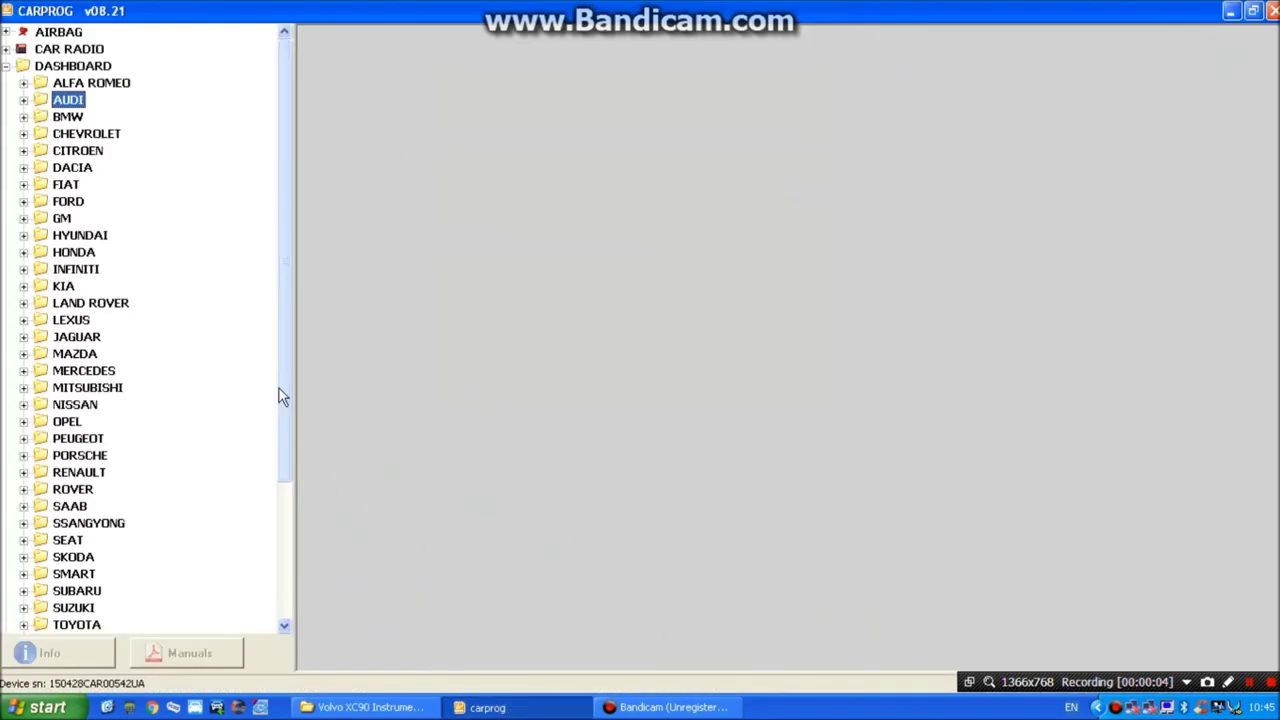
{"action": "left_click_drag", "start_coordinate": [280, 360], "coordinate": [135, 473]}
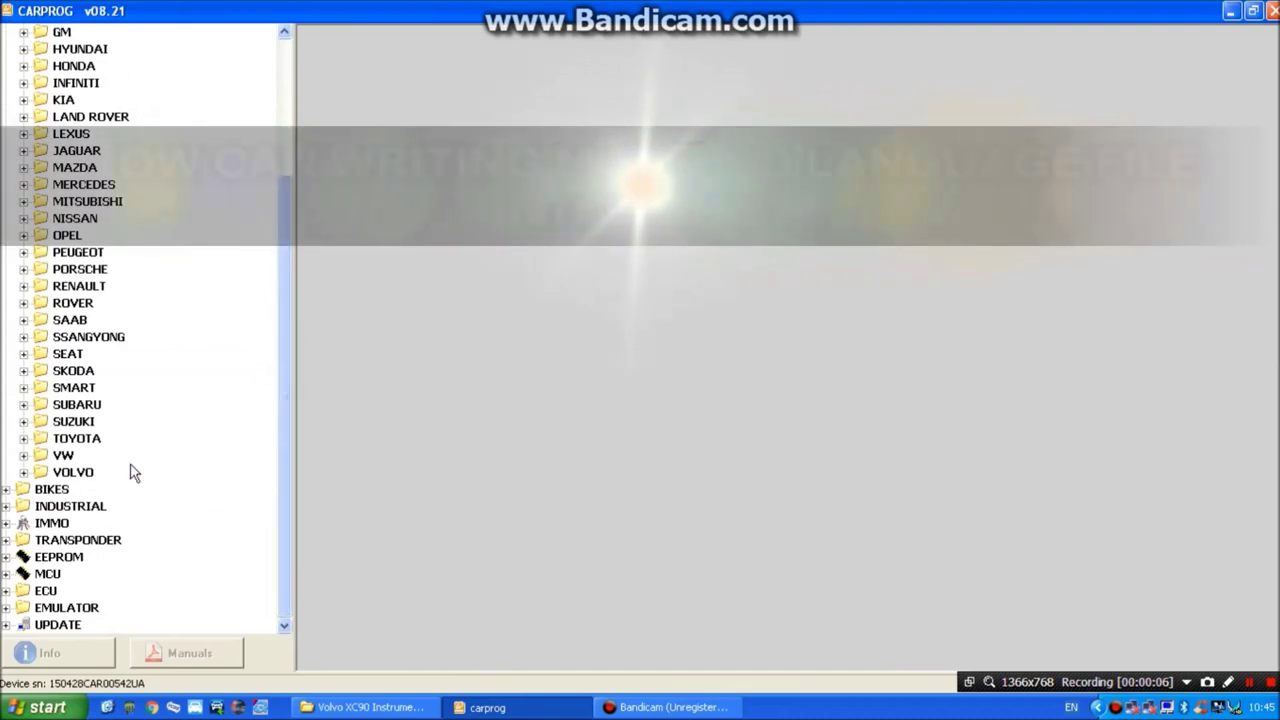
{"action": "left_click", "coordinate": [24, 473]}
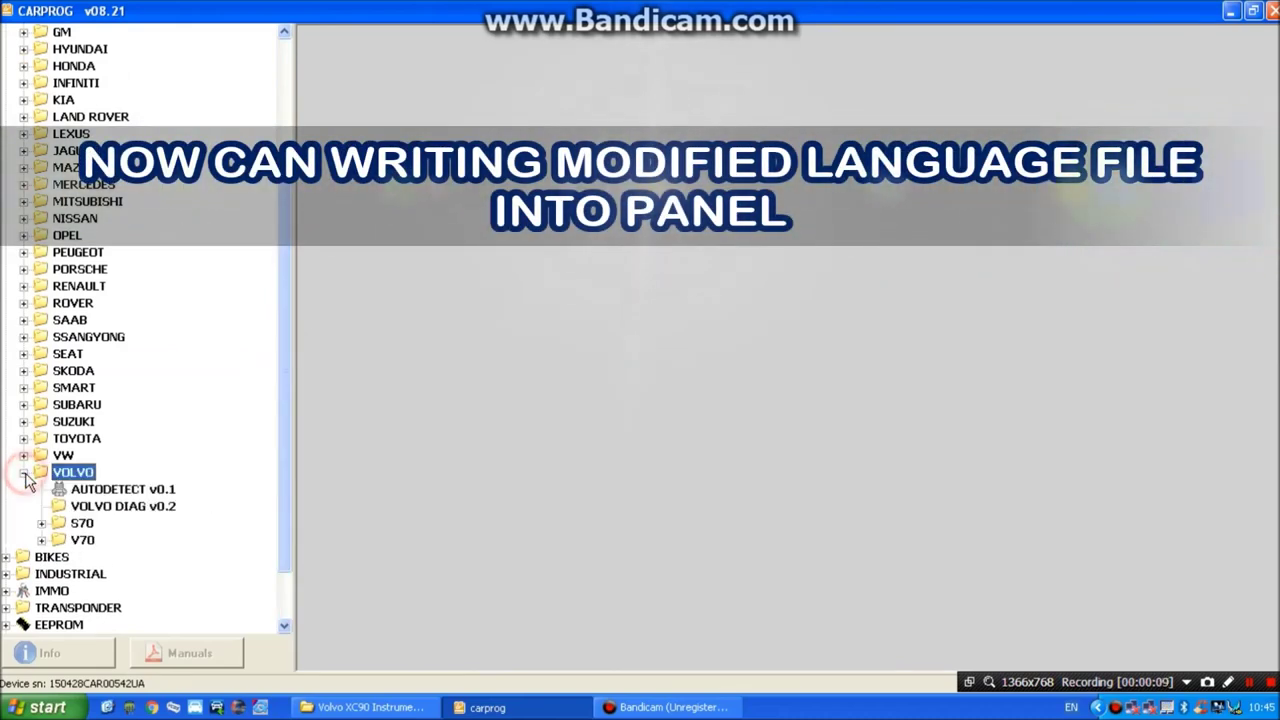
{"action": "left_click", "coordinate": [96, 507]}
{"action": "double_click", "coordinate": [96, 507]}
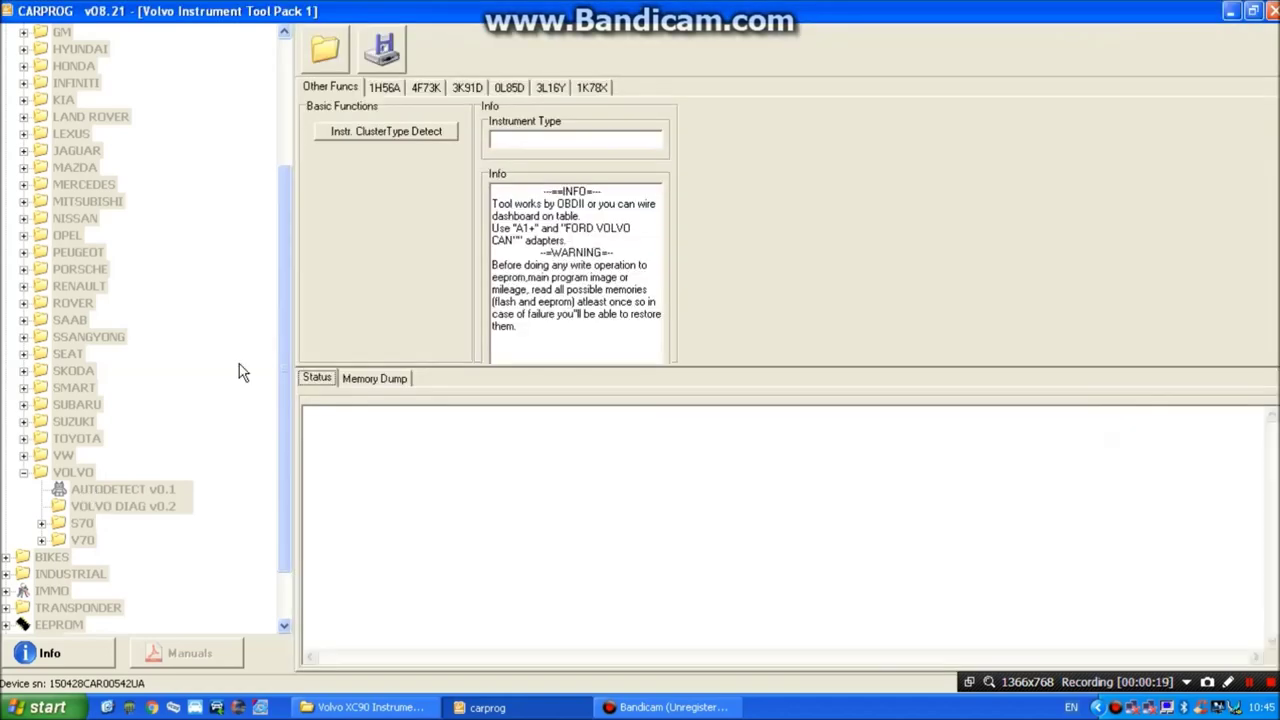
{"action": "left_click", "coordinate": [400, 141]}
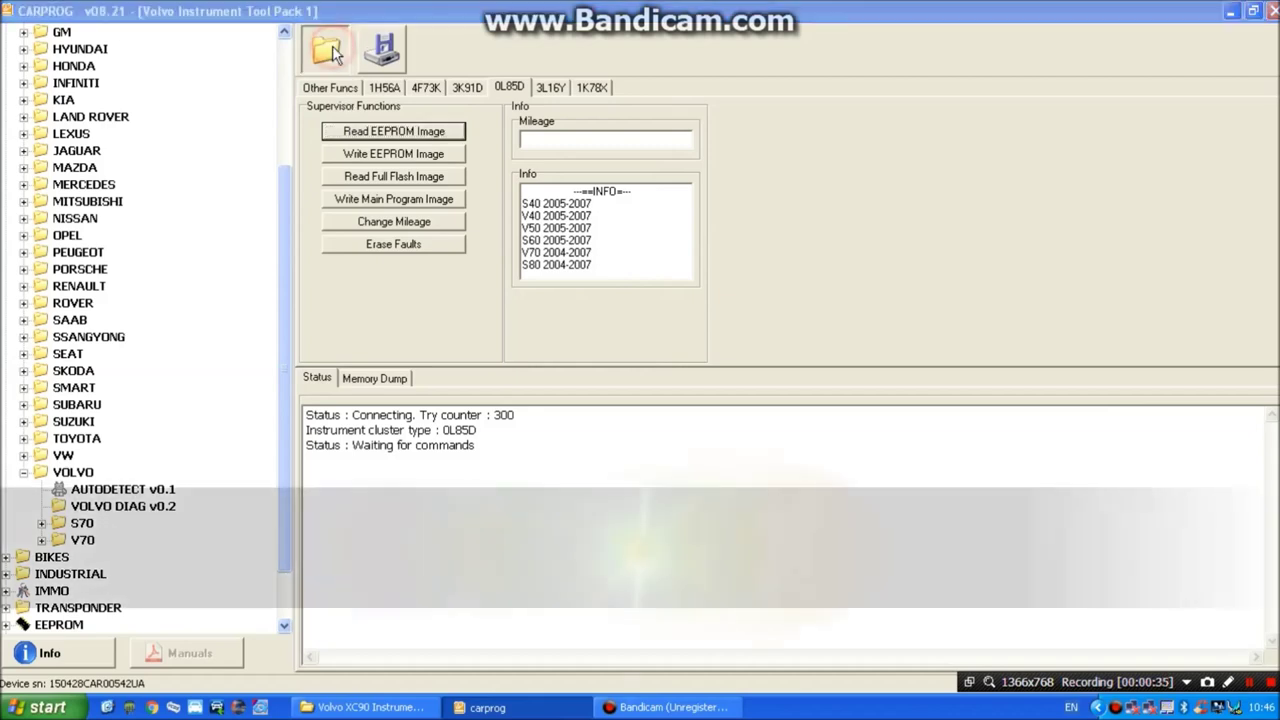
Load the file "Volvo XC90 Instrument cluster English" into the Volvo instrument tool
{"action": "left_click", "coordinate": [328, 52]}
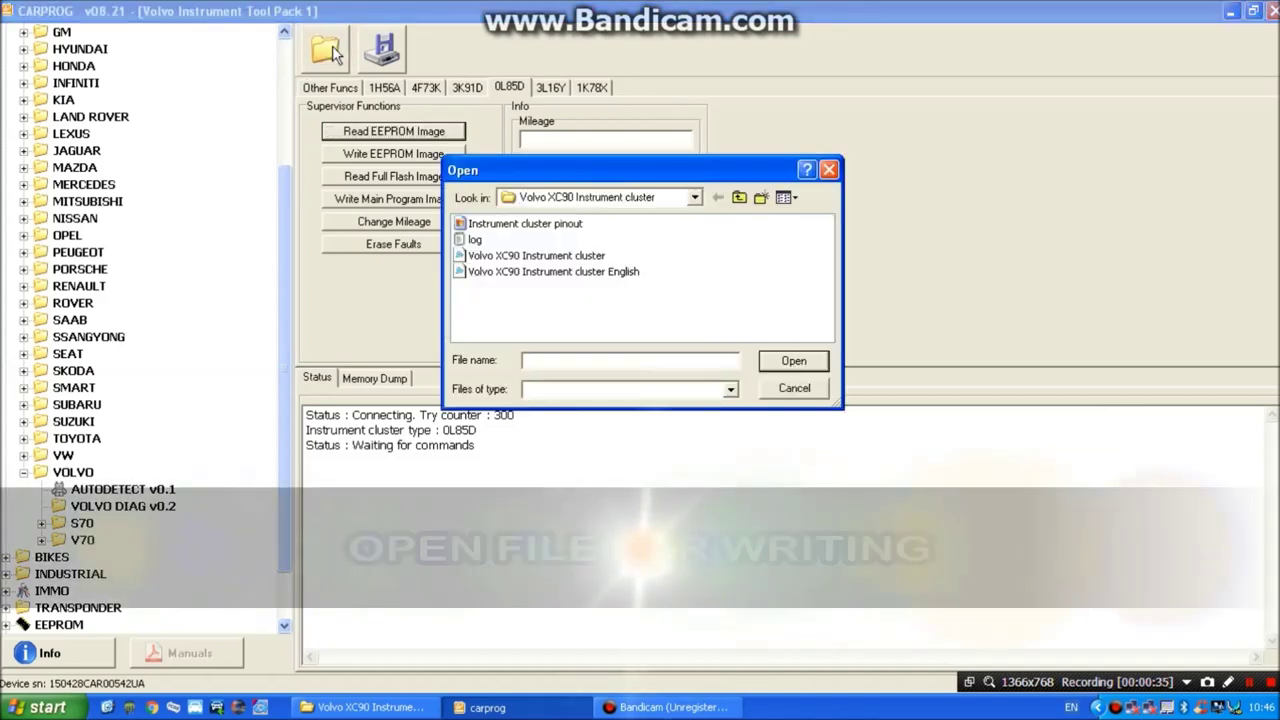
{"action": "left_click", "coordinate": [534, 273]}
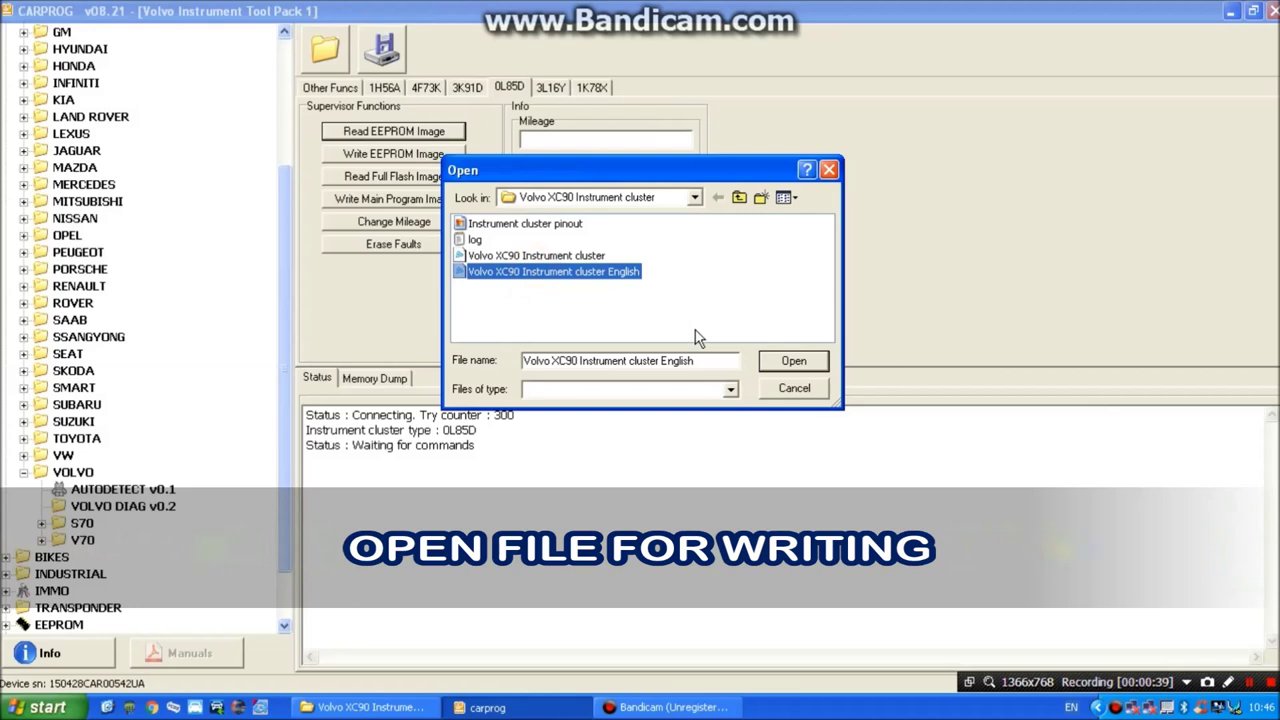
{"action": "left_click", "coordinate": [776, 361]}
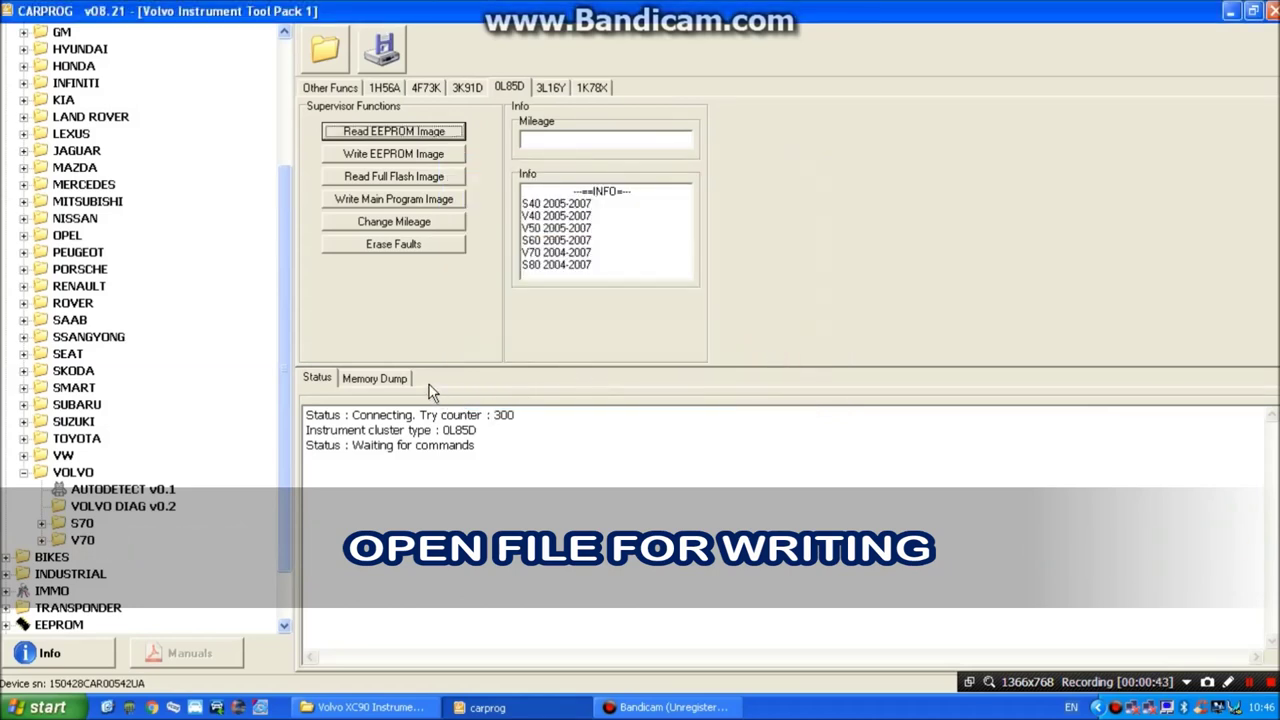
Examine the loaded file's memory dump around 0x1C5E0 and highlight the custom "HI VOLVO DRIVER" messages
{"action": "left_click", "coordinate": [376, 378]}
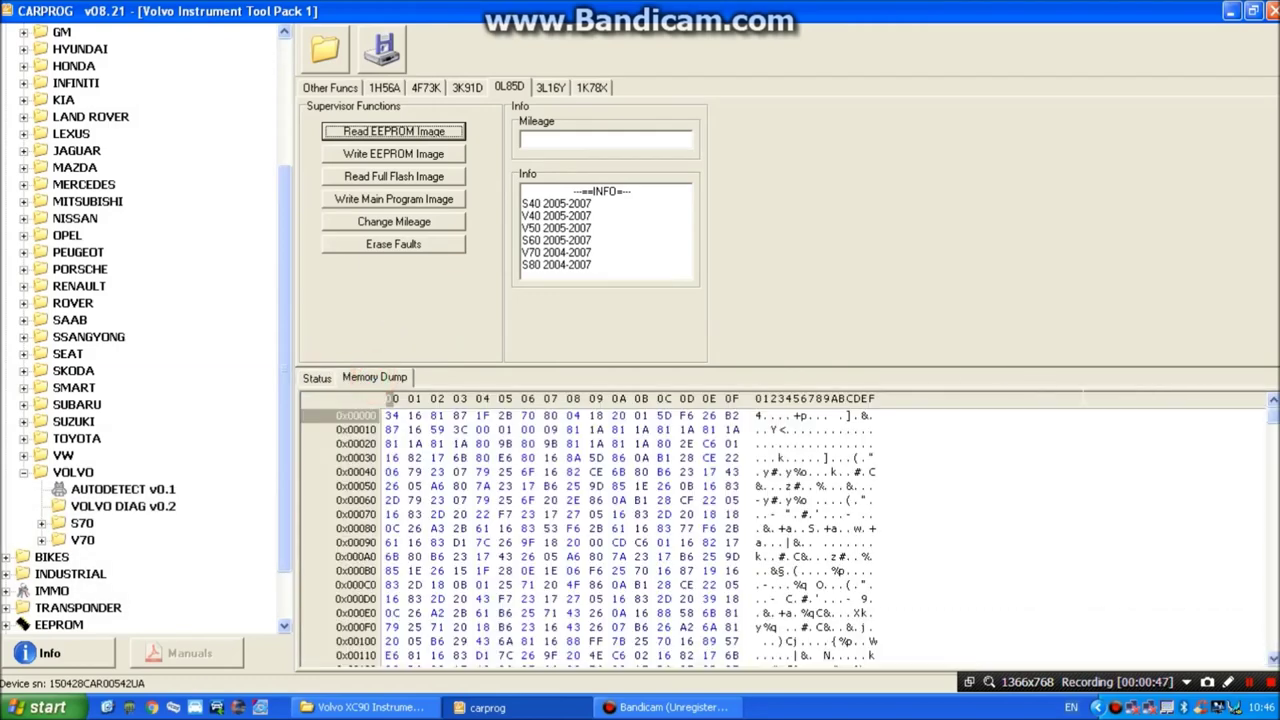
{"action": "left_click_drag", "start_coordinate": [1273, 418], "coordinate": [1273, 659]}
{"action": "left_click", "coordinate": [1273, 657]}
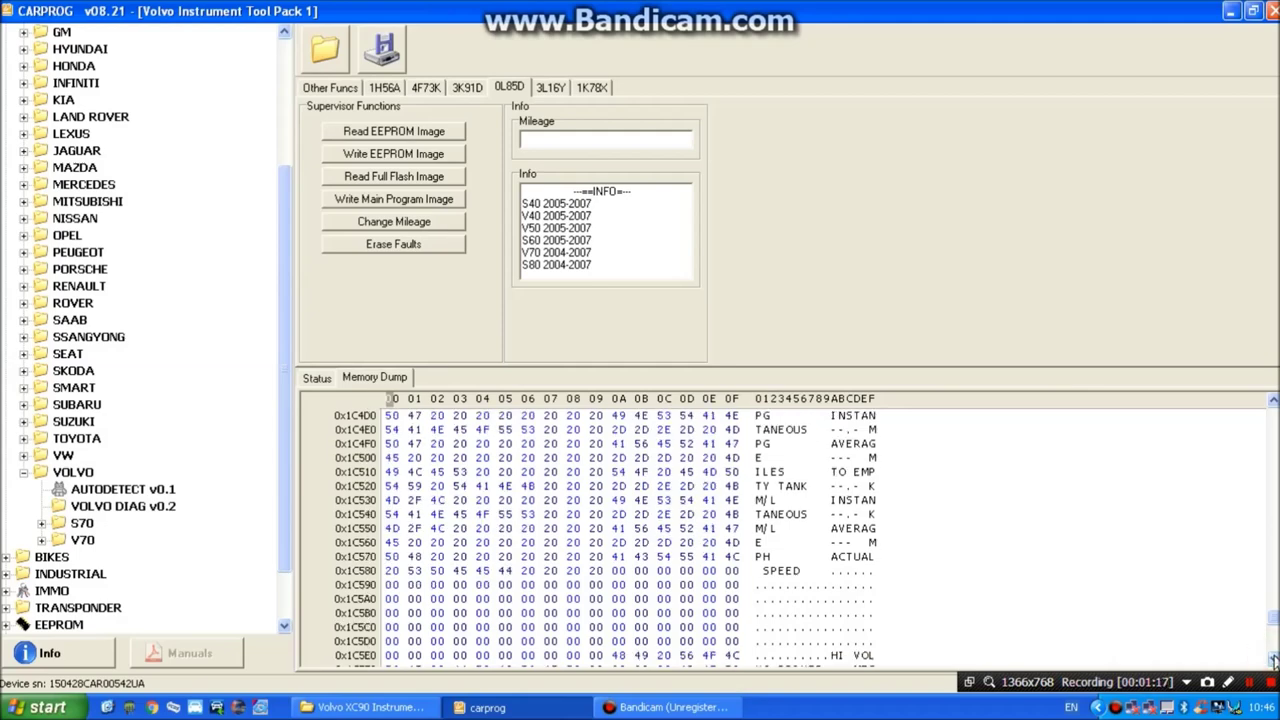
{"action": "left_click", "coordinate": [1273, 659]}
{"action": "left_click", "coordinate": [1273, 659]}
{"action": "left_click", "coordinate": [1273, 659]}
{"action": "left_click", "coordinate": [1273, 659]}
{"action": "left_click", "coordinate": [1273, 659]}
{"action": "left_click", "coordinate": [1273, 659]}
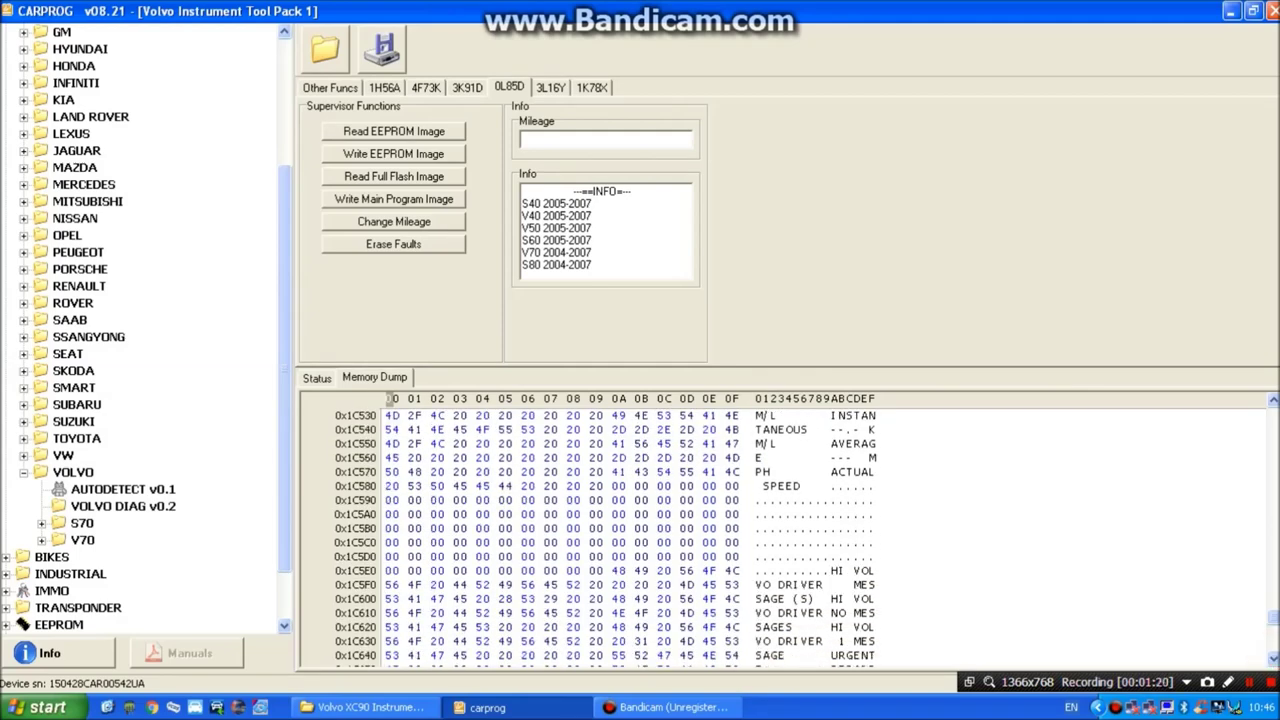
{"action": "left_click_drag", "start_coordinate": [618, 570], "coordinate": [733, 625]}
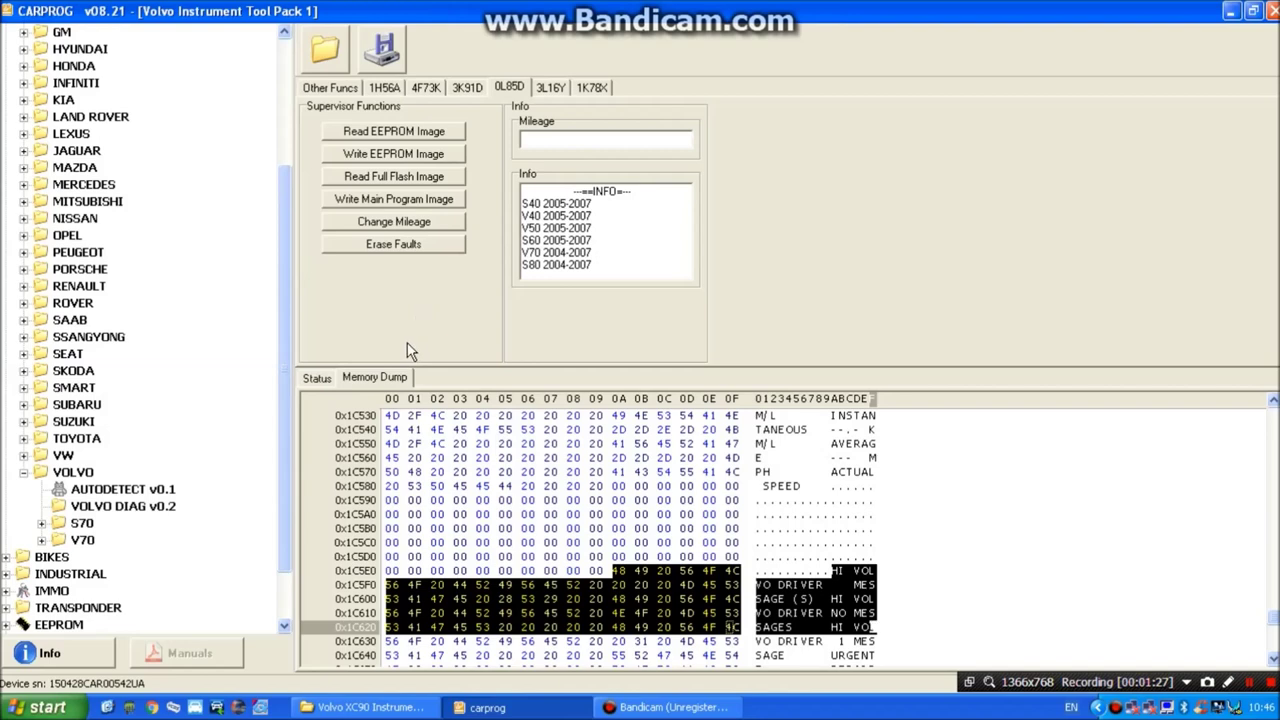
Return to the status log and write the main program image to the 0L85D instrument cluster, accepting the operation
{"action": "left_click", "coordinate": [320, 379]}
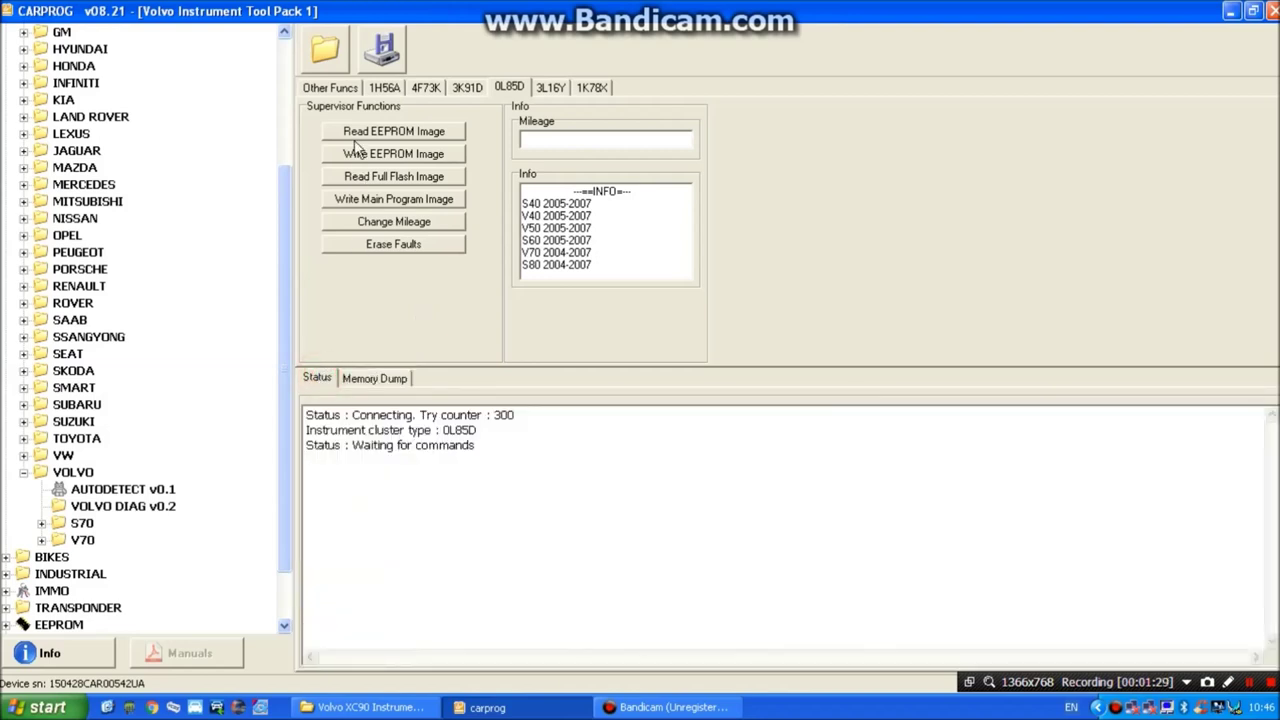
{"action": "left_click", "coordinate": [386, 198]}
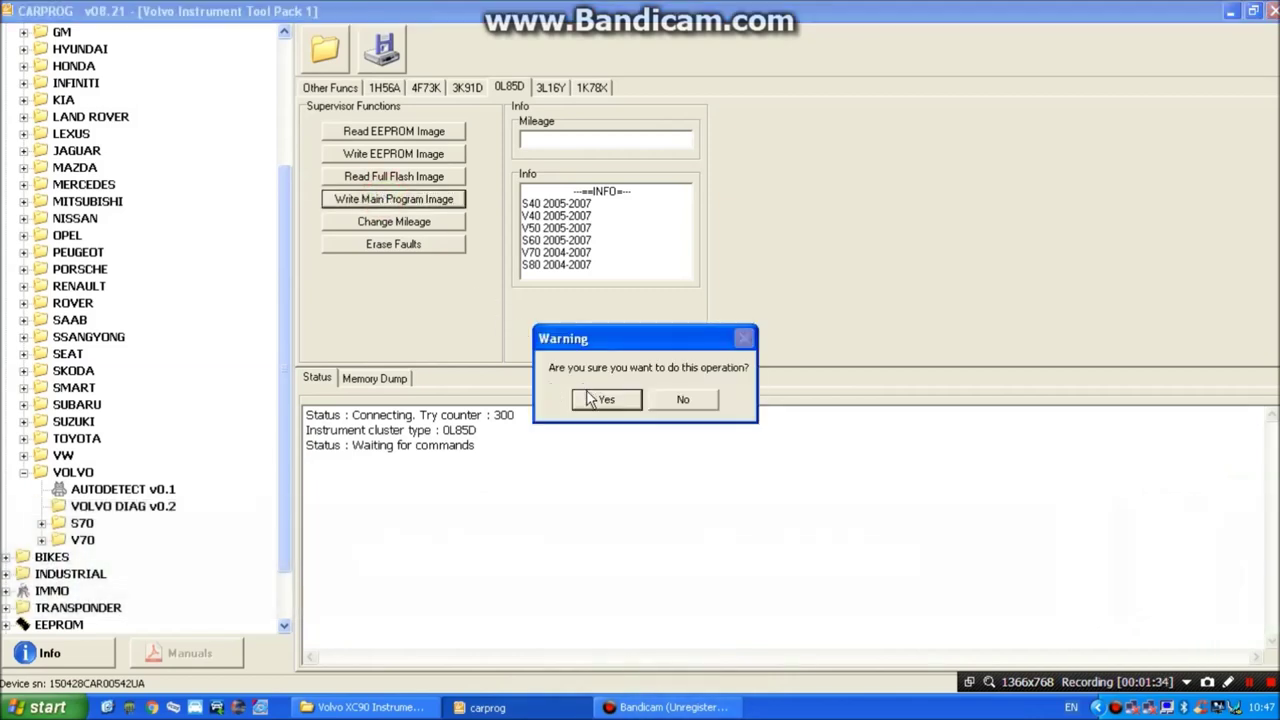
{"action": "left_click", "coordinate": [590, 399]}
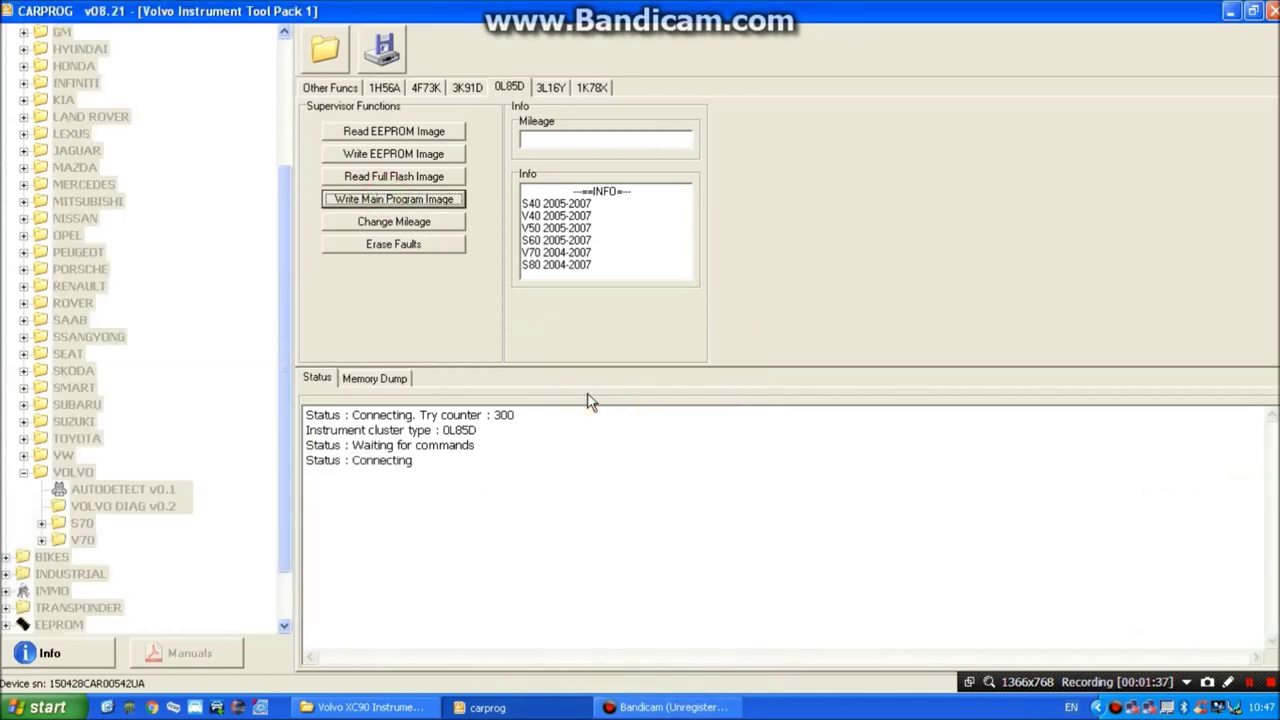